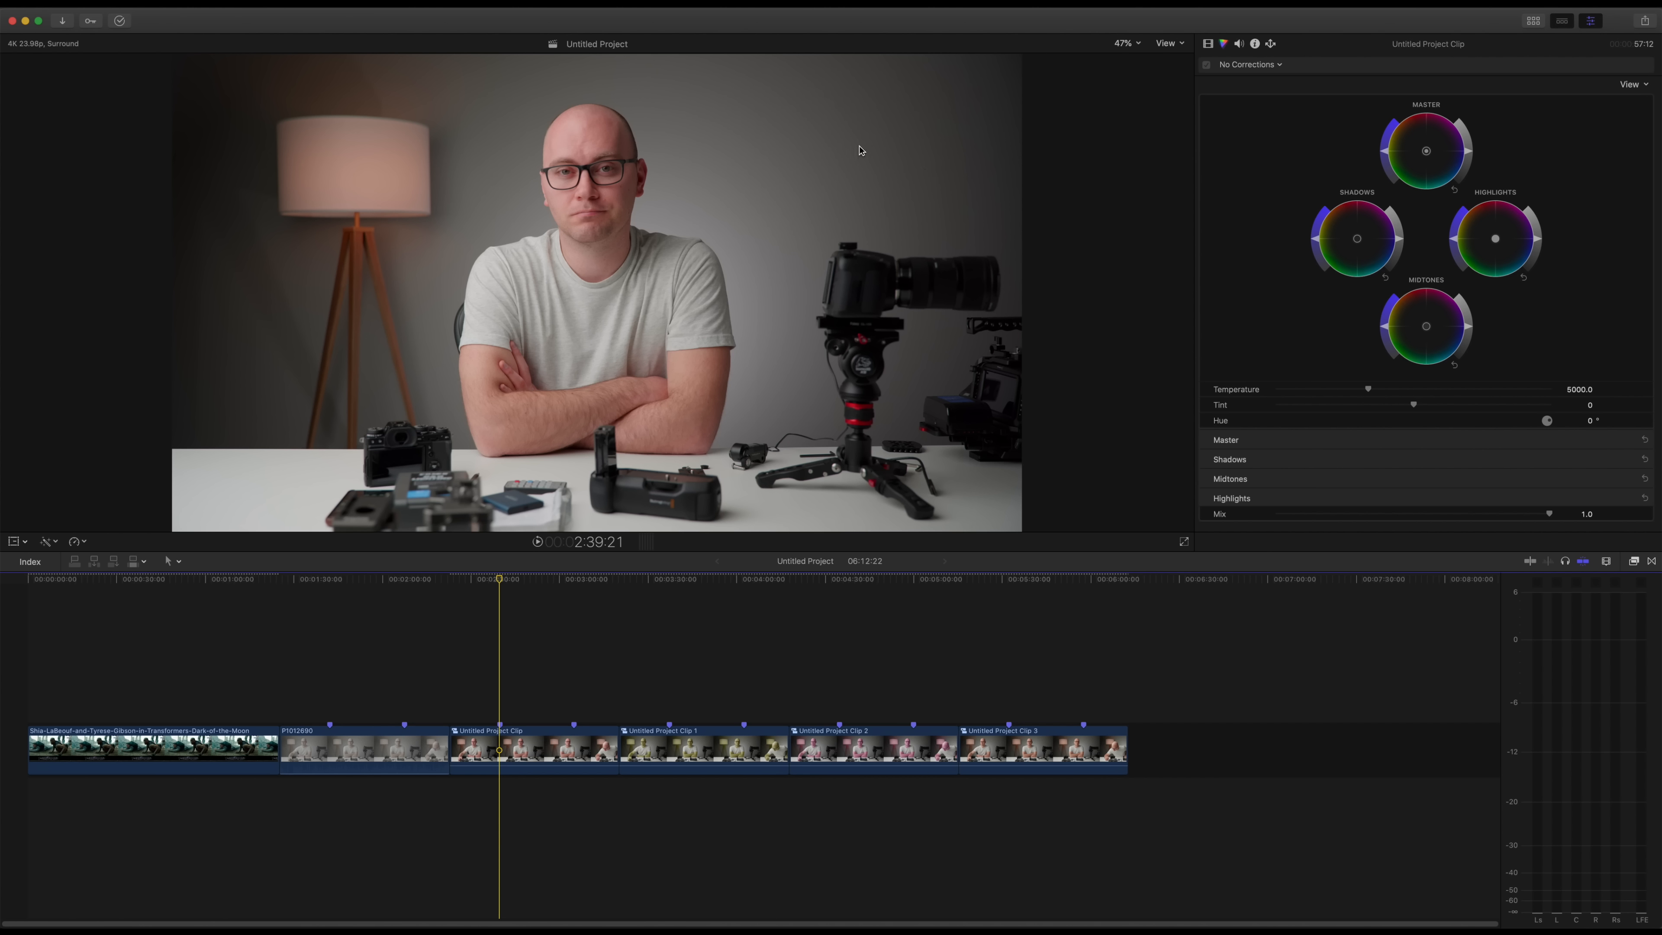
Step: Display the video scopes with the Vectorscope beside the viewer for the project clip
left_click(671, 700)
key("super+7")
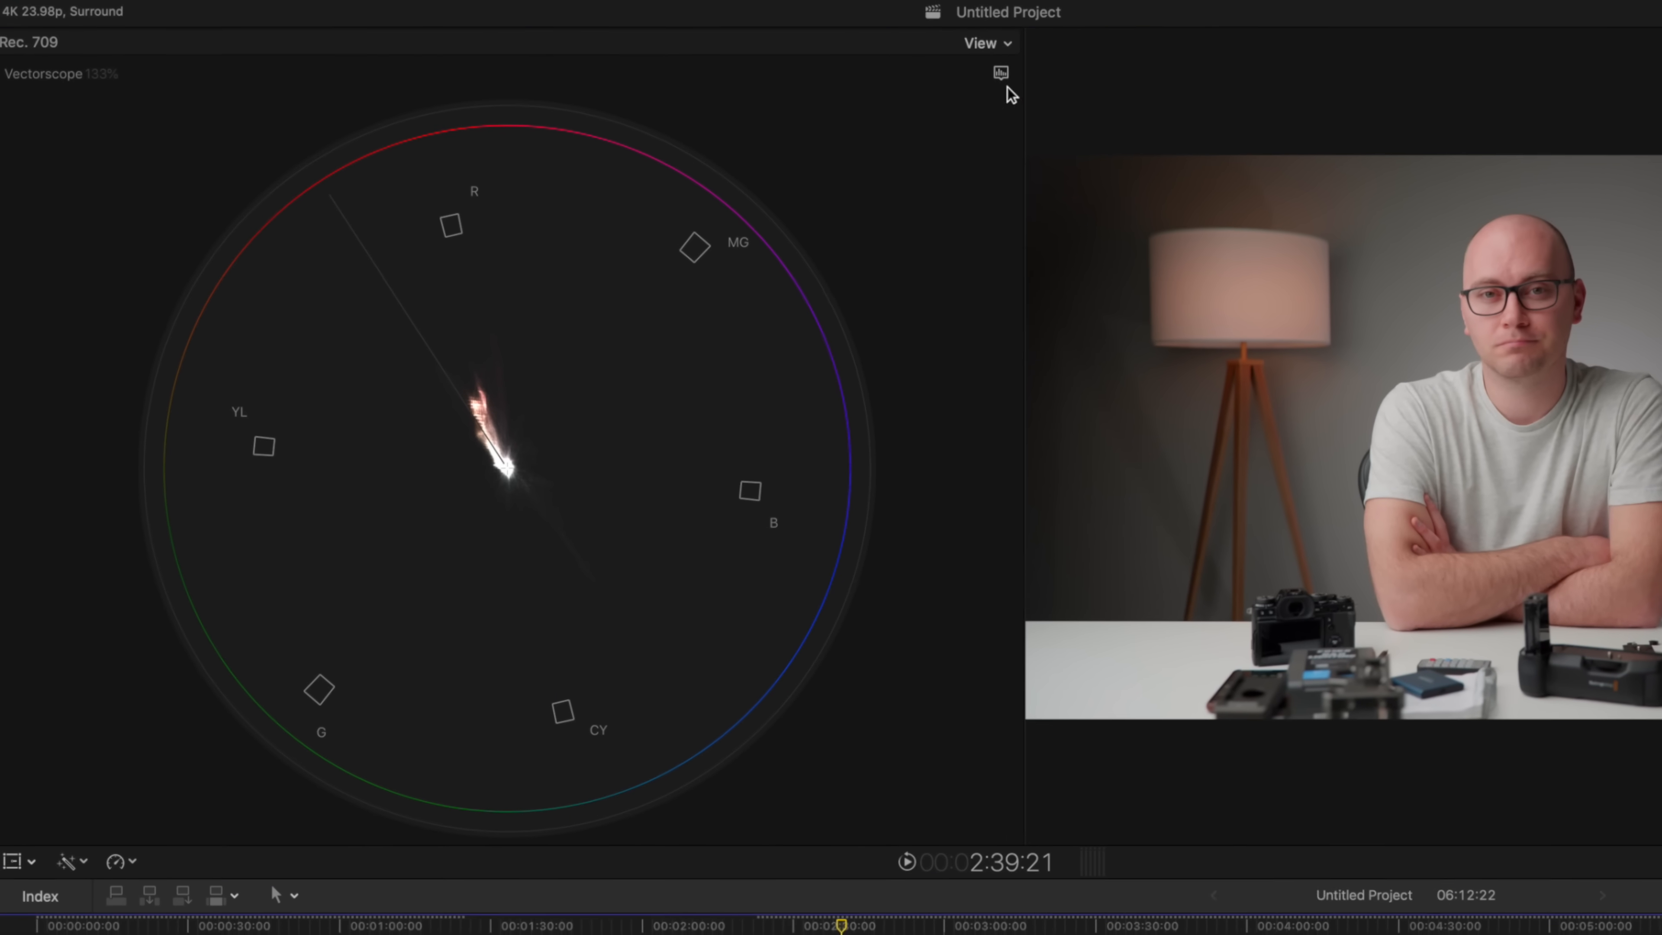
left_click(592, 80)
left_click(939, 128)
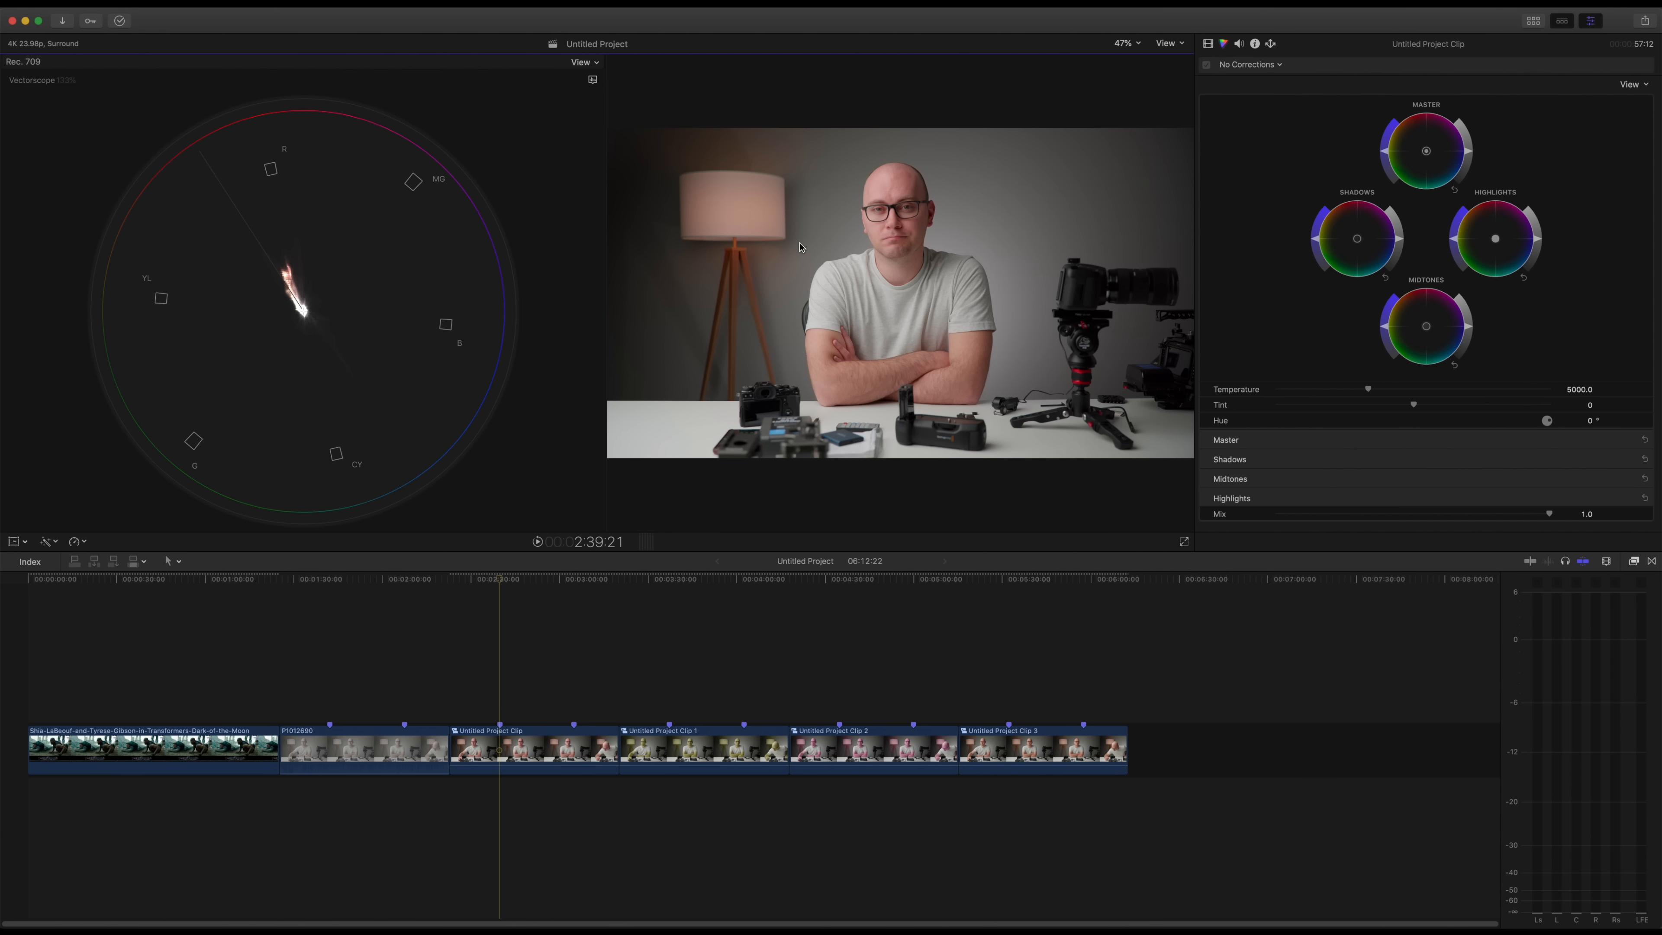
Step: Find the Draw Mask effect by searching for "mask" and apply it to the Untitled Project Clip
key("super+5")
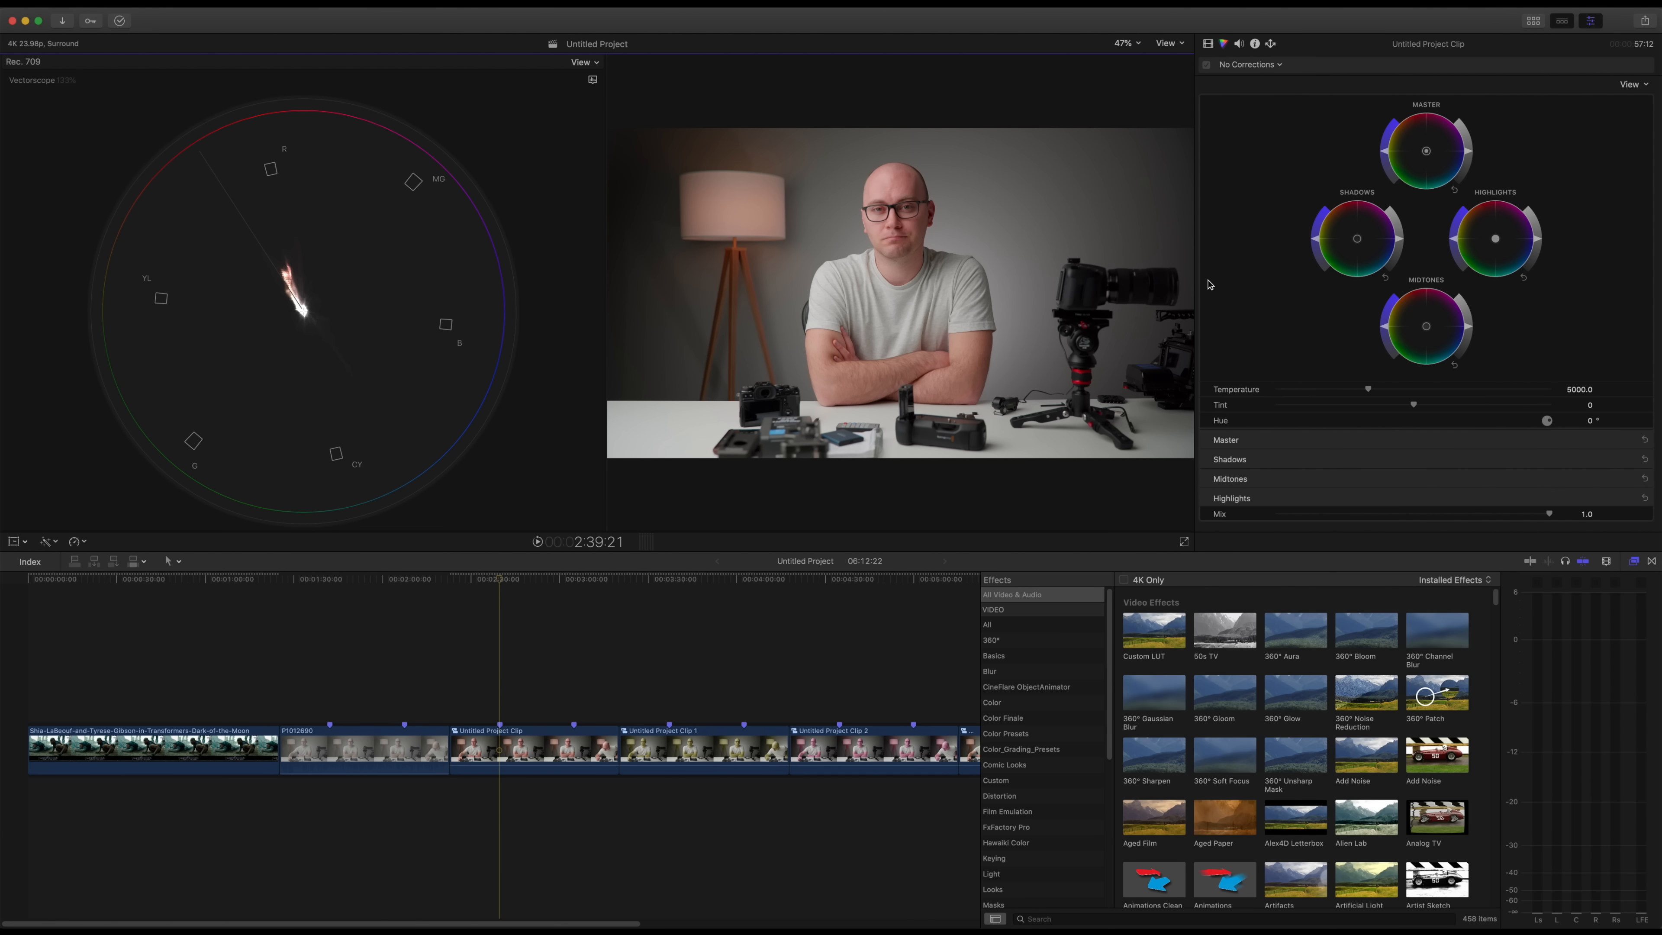
left_click(1135, 919)
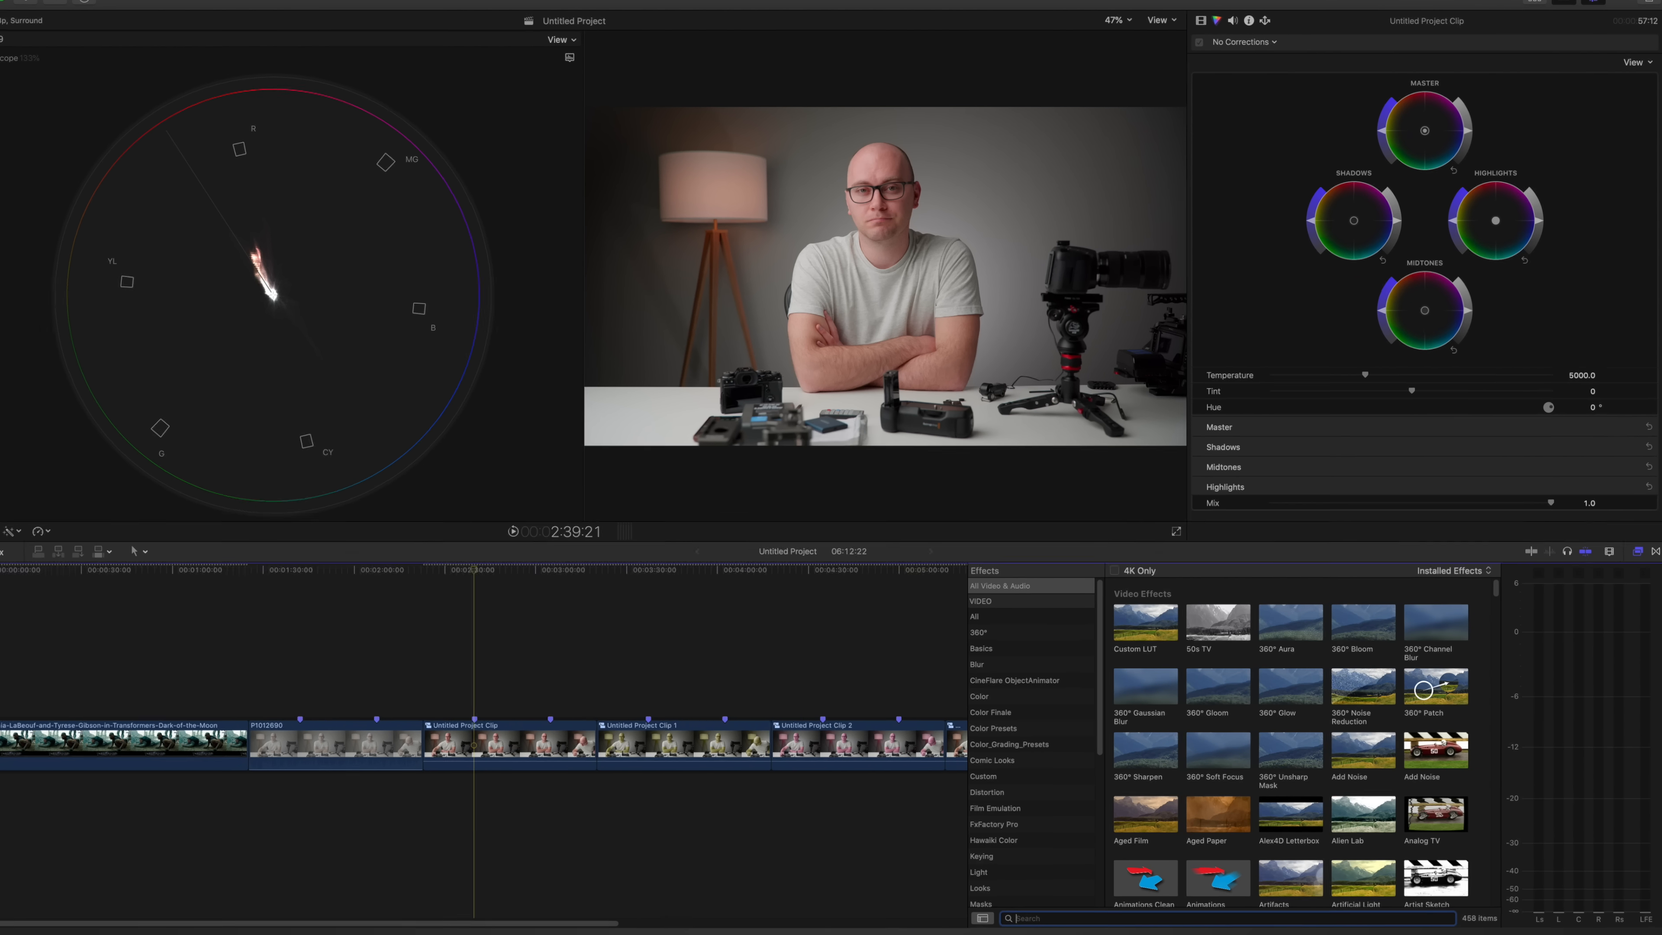
type("mask")
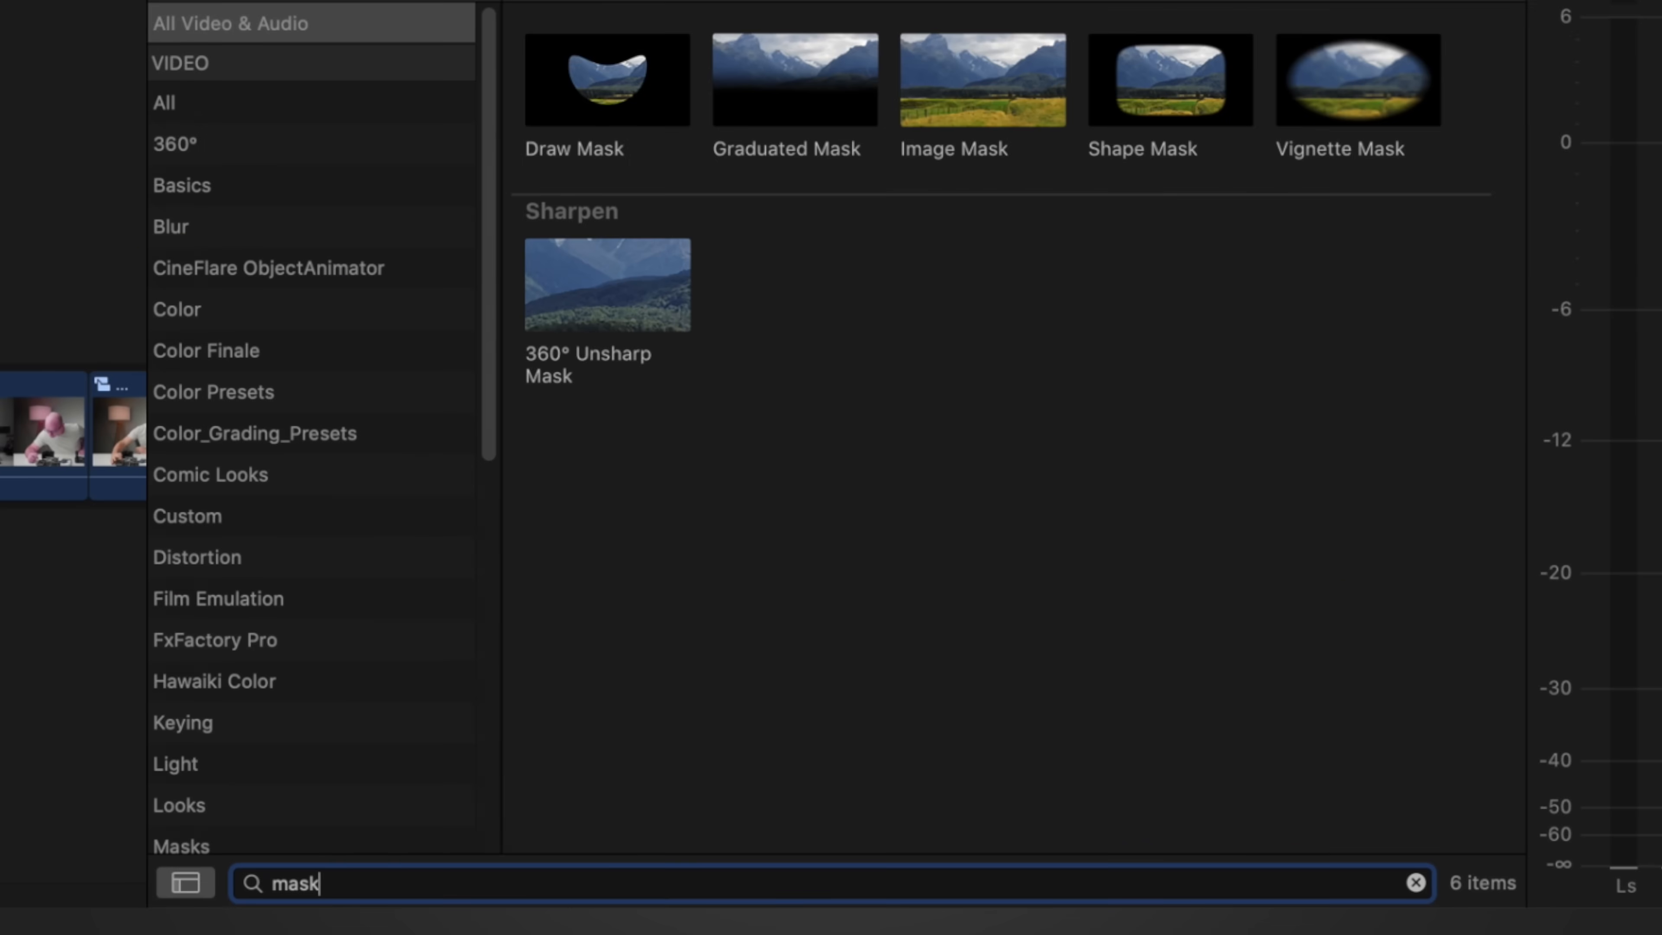
mouse_move(601, 93)
left_mouse_down()
mouse_move(608, 75)
mouse_move(145, 195)
left_mouse_up()
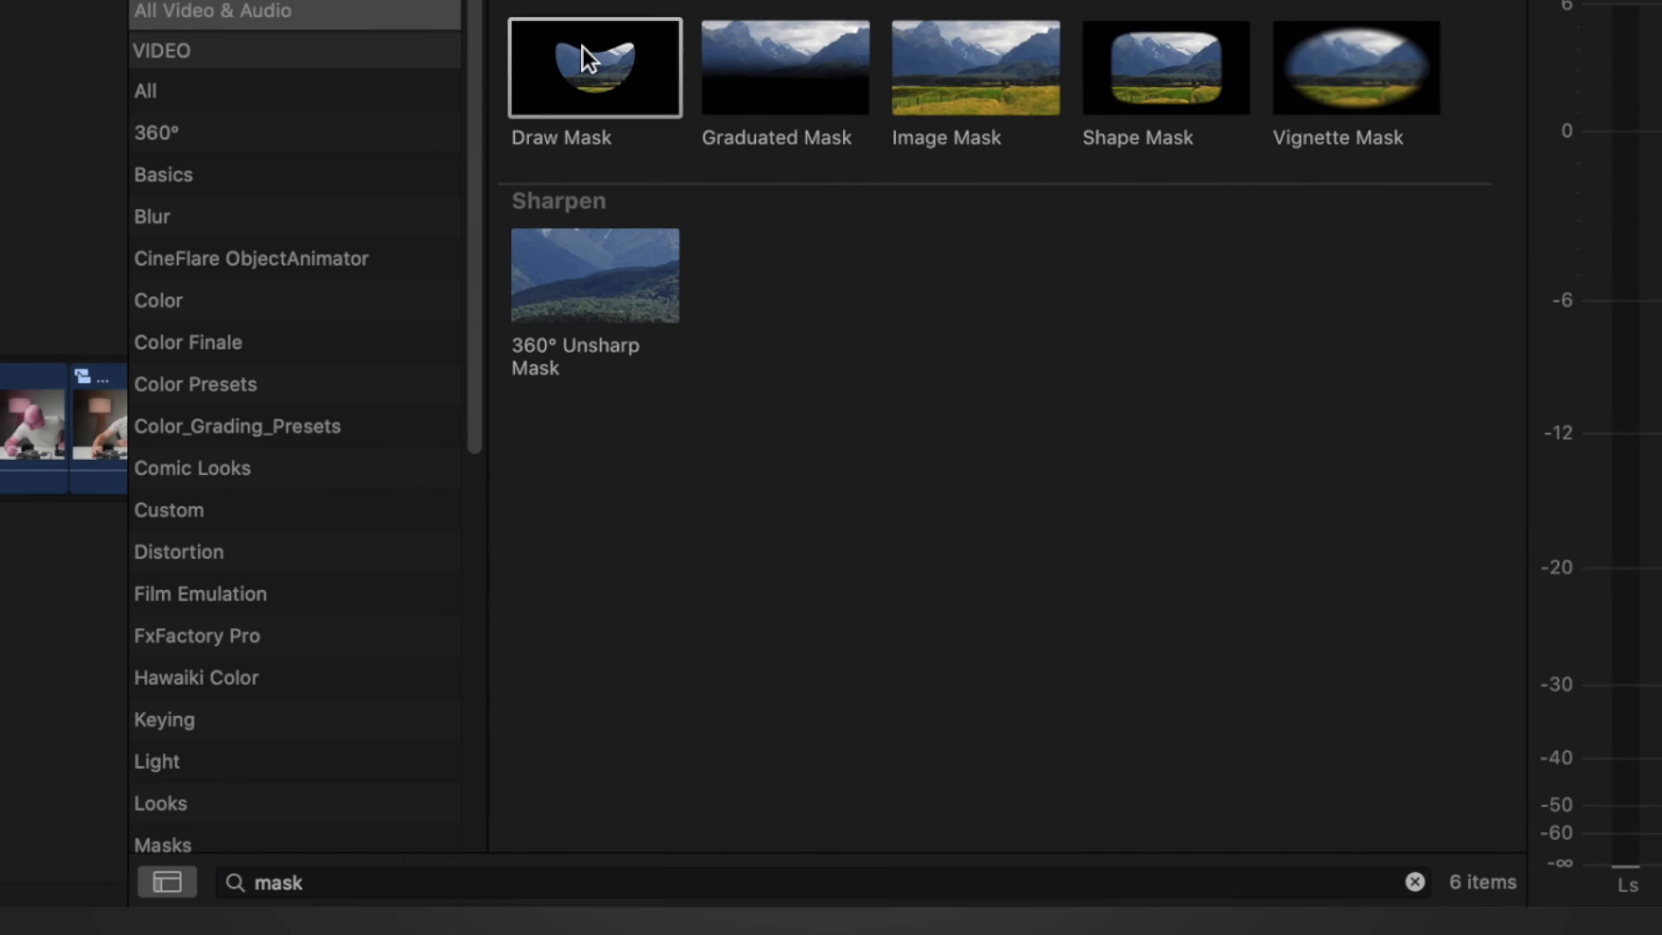
left_click_drag(355, 306, 434, 729)
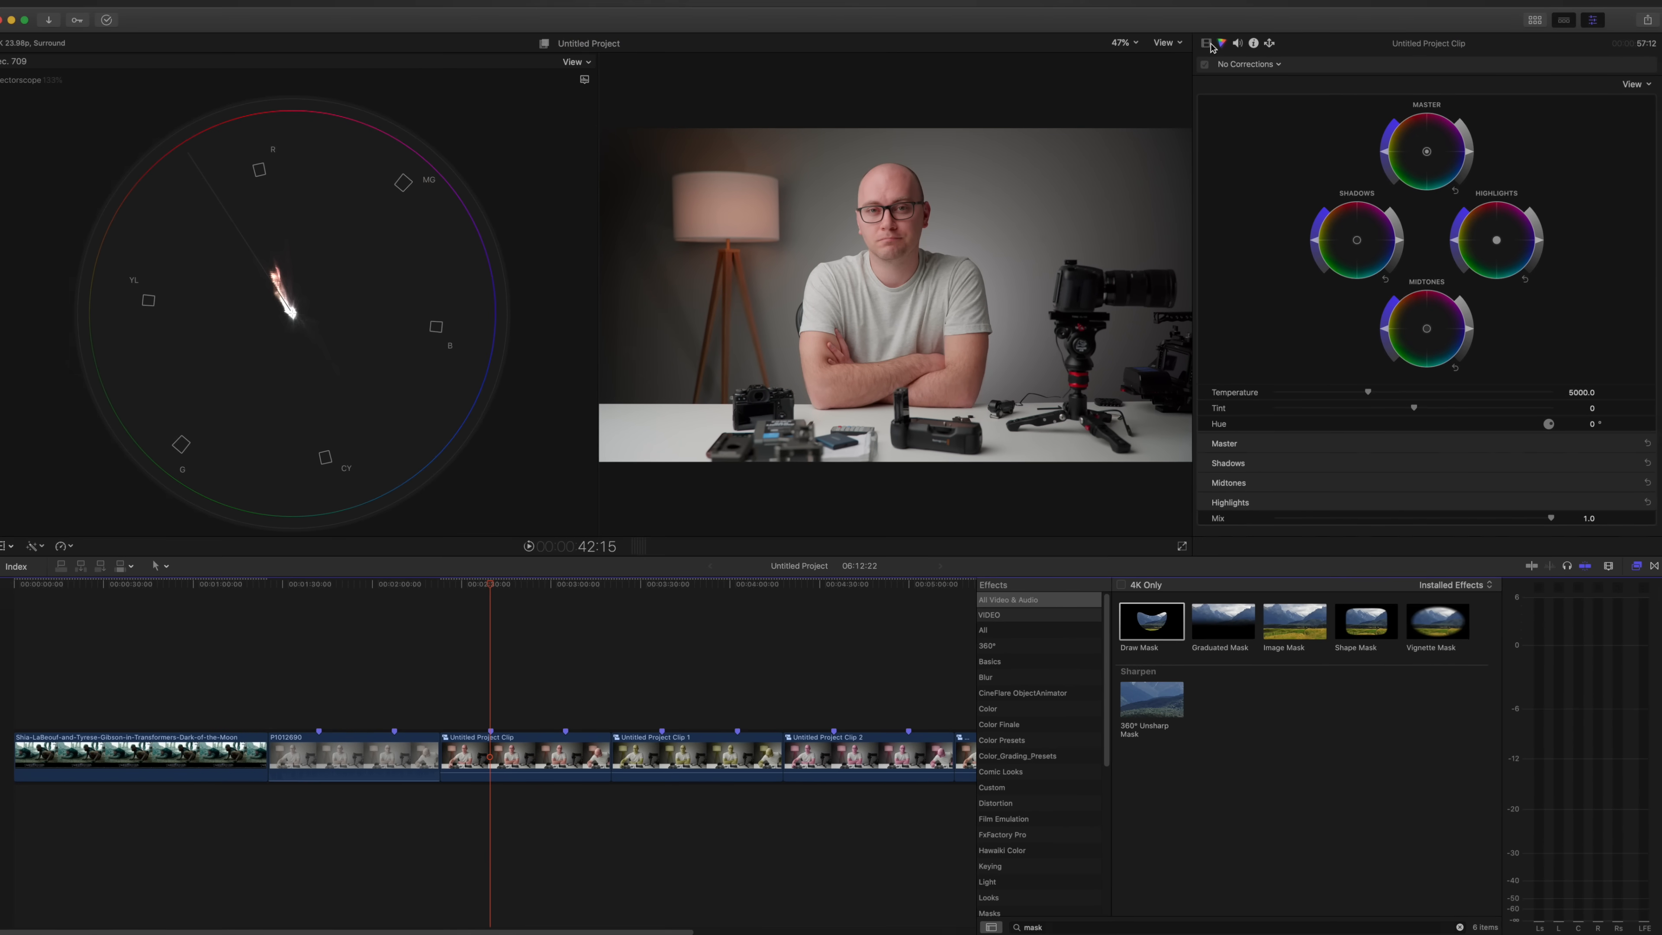
Step: Draw a closed mask around the man's face, from the top of the head down both sides to the chin
left_click(1207, 43)
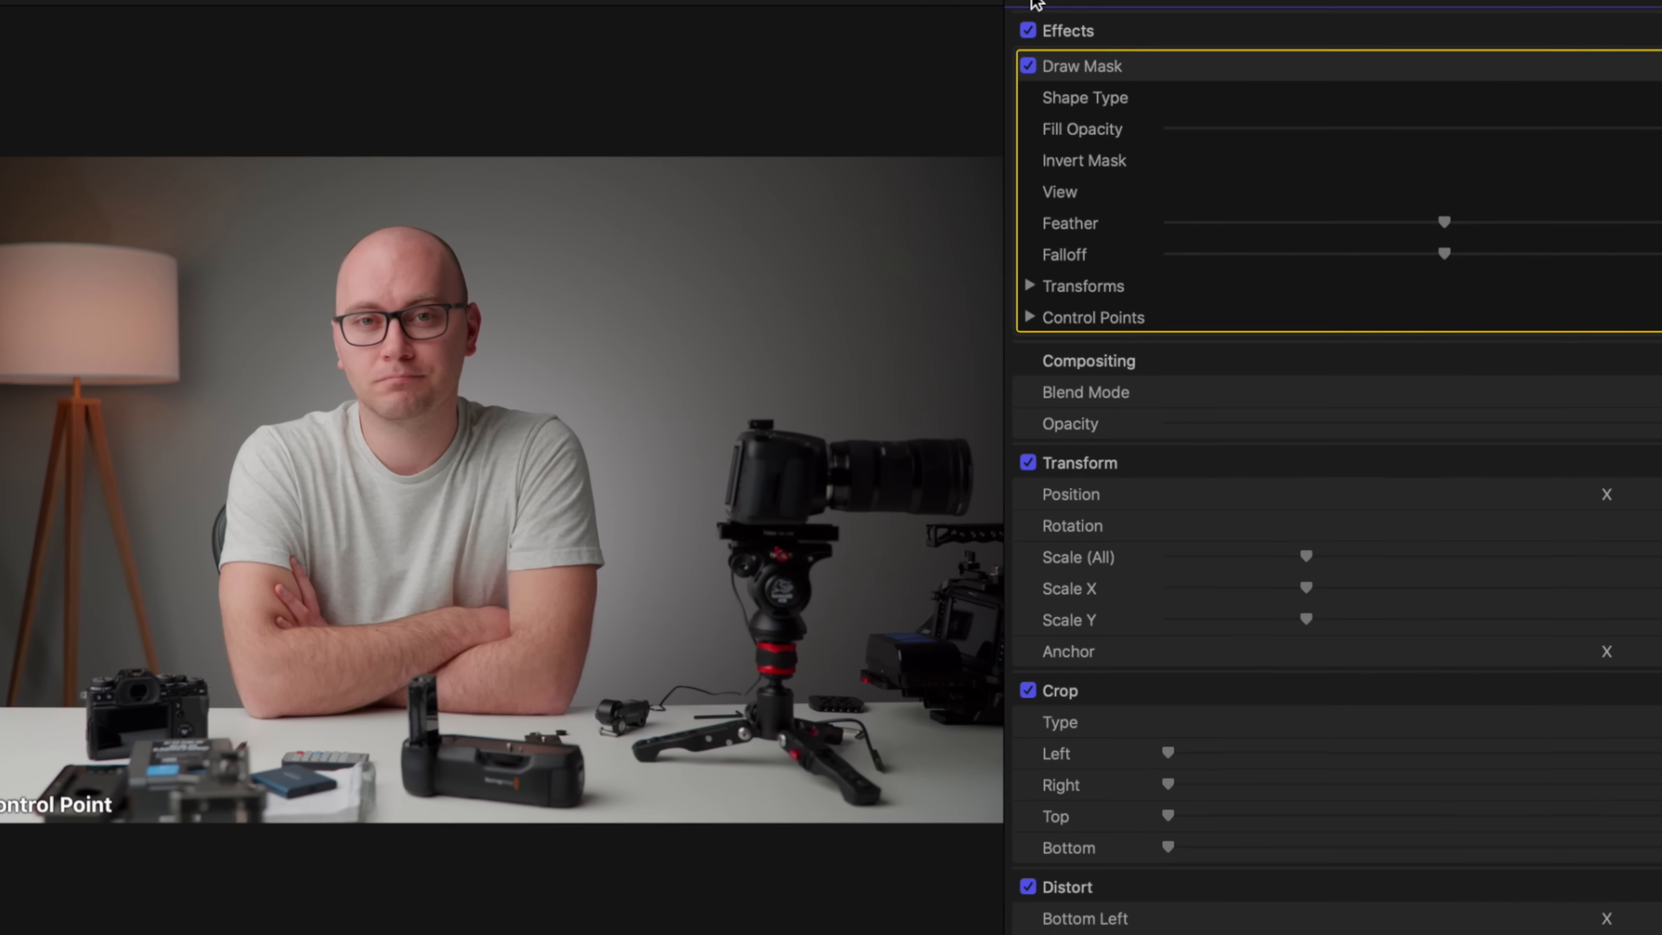
left_click(376, 232)
left_click(351, 250)
left_click(339, 280)
left_click(333, 361)
left_click(344, 407)
left_click(380, 423)
left_click(405, 417)
left_click(430, 402)
left_click(438, 356)
left_click(444, 325)
left_click(448, 284)
left_click(423, 263)
left_click(409, 245)
left_click(394, 237)
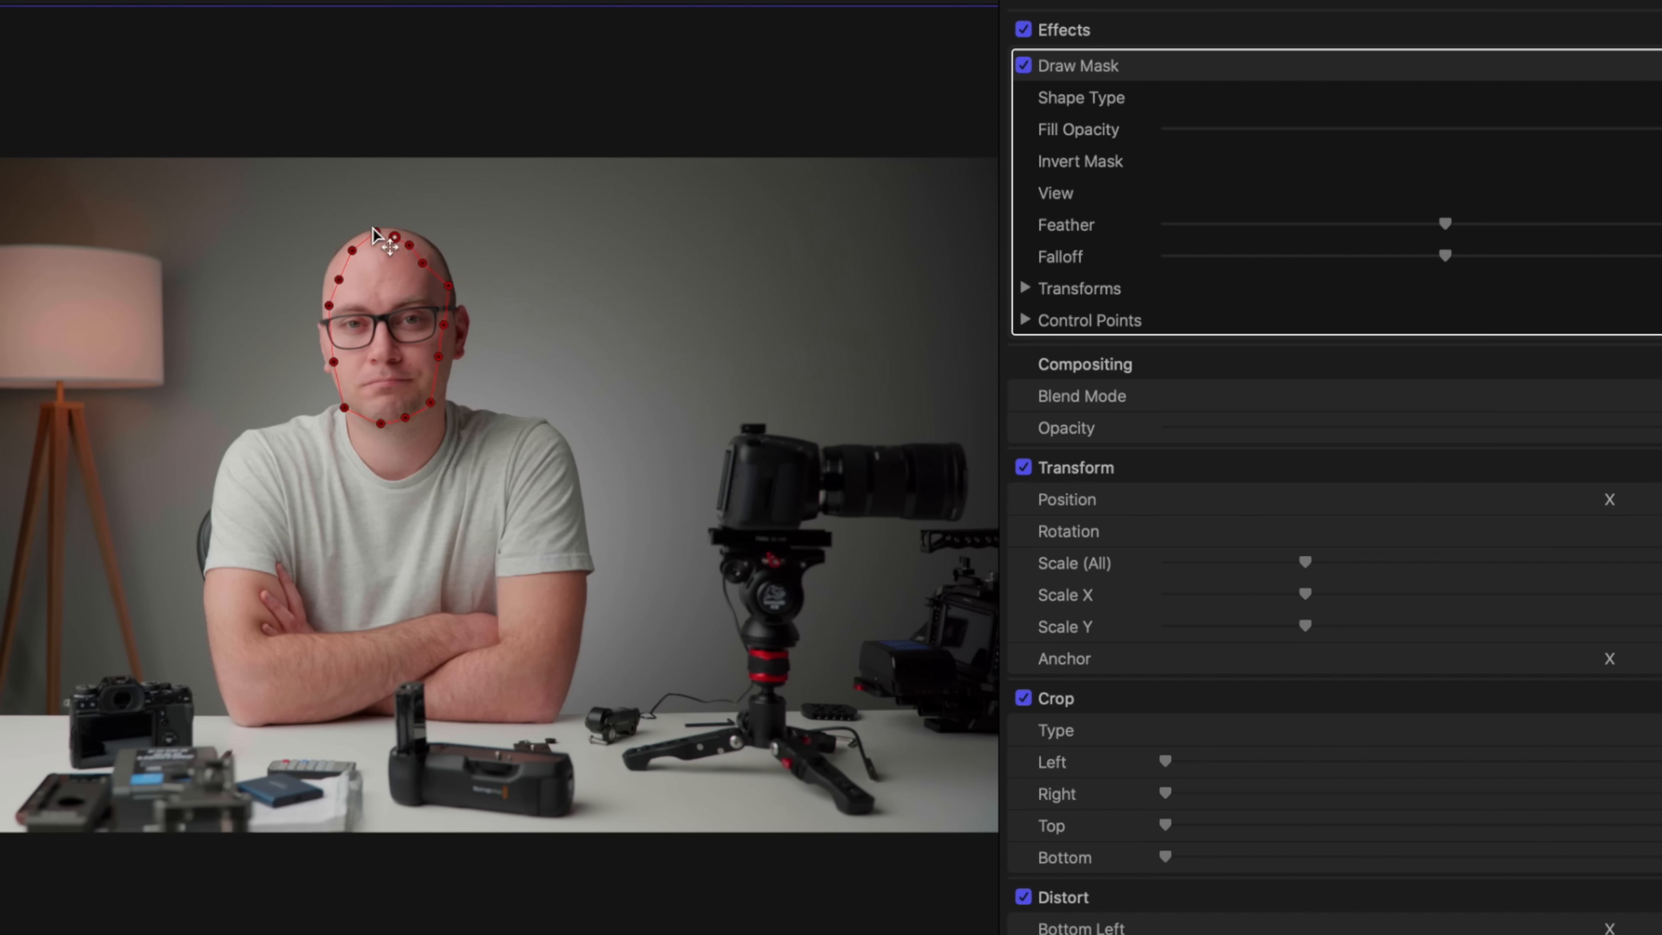
left_click(376, 231)
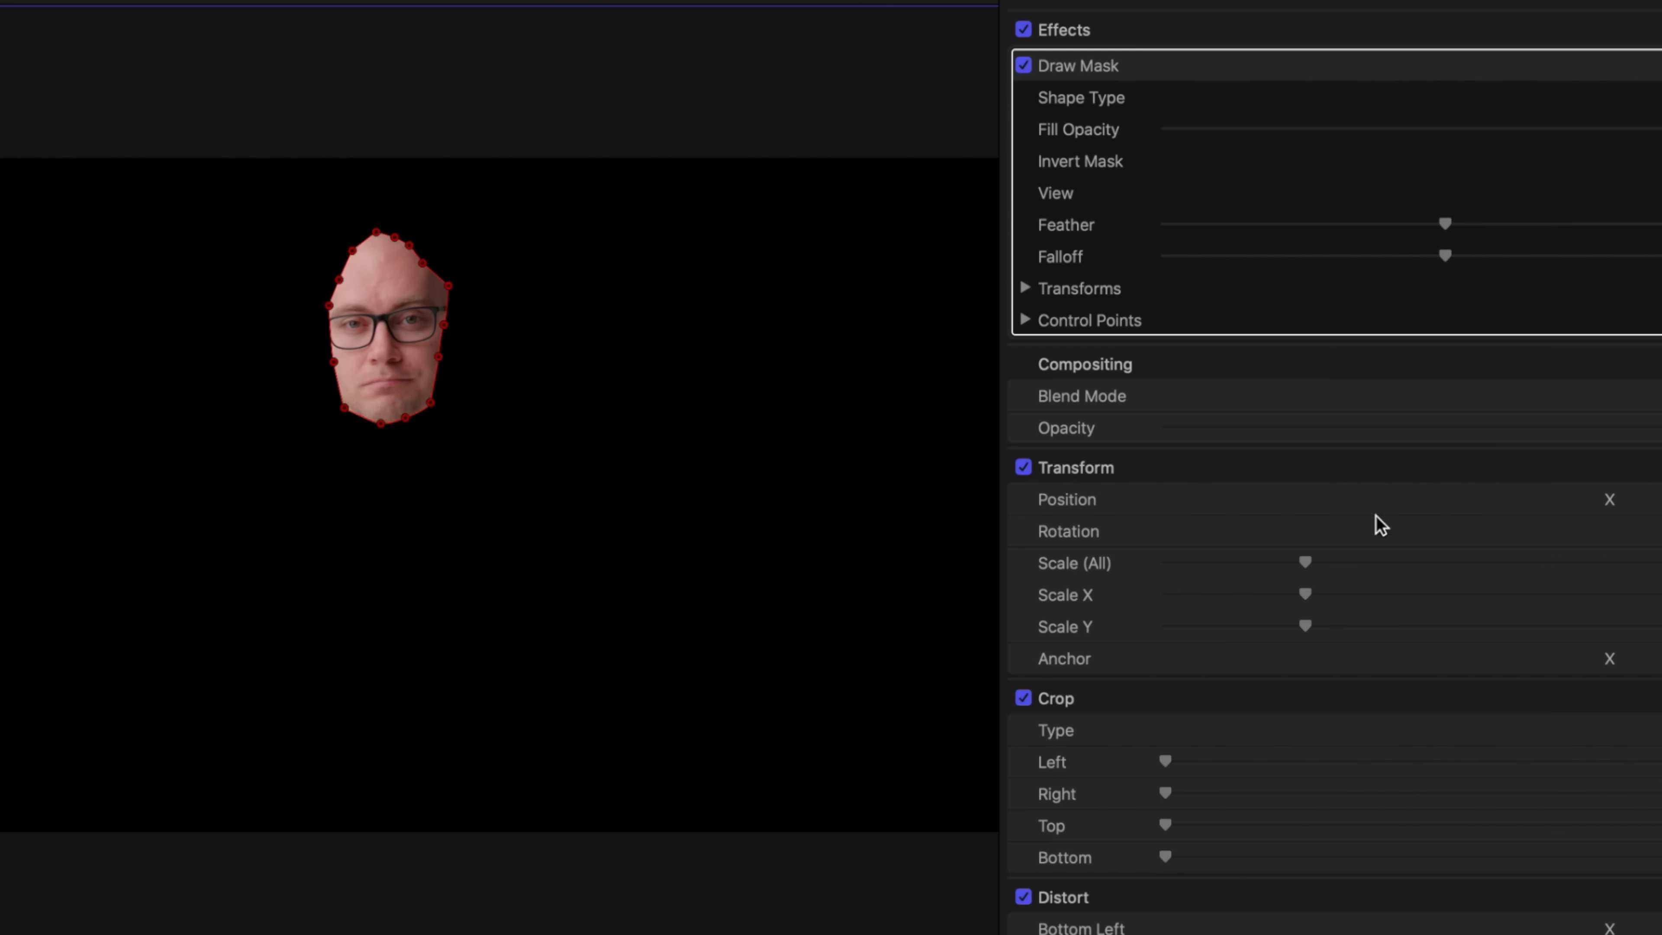
Step: Scale the clip to 316.33 % with the masked face centred in the frame, and pull the mask's jaw corner slightly inward
left_click_drag(1306, 563, 1661, 570)
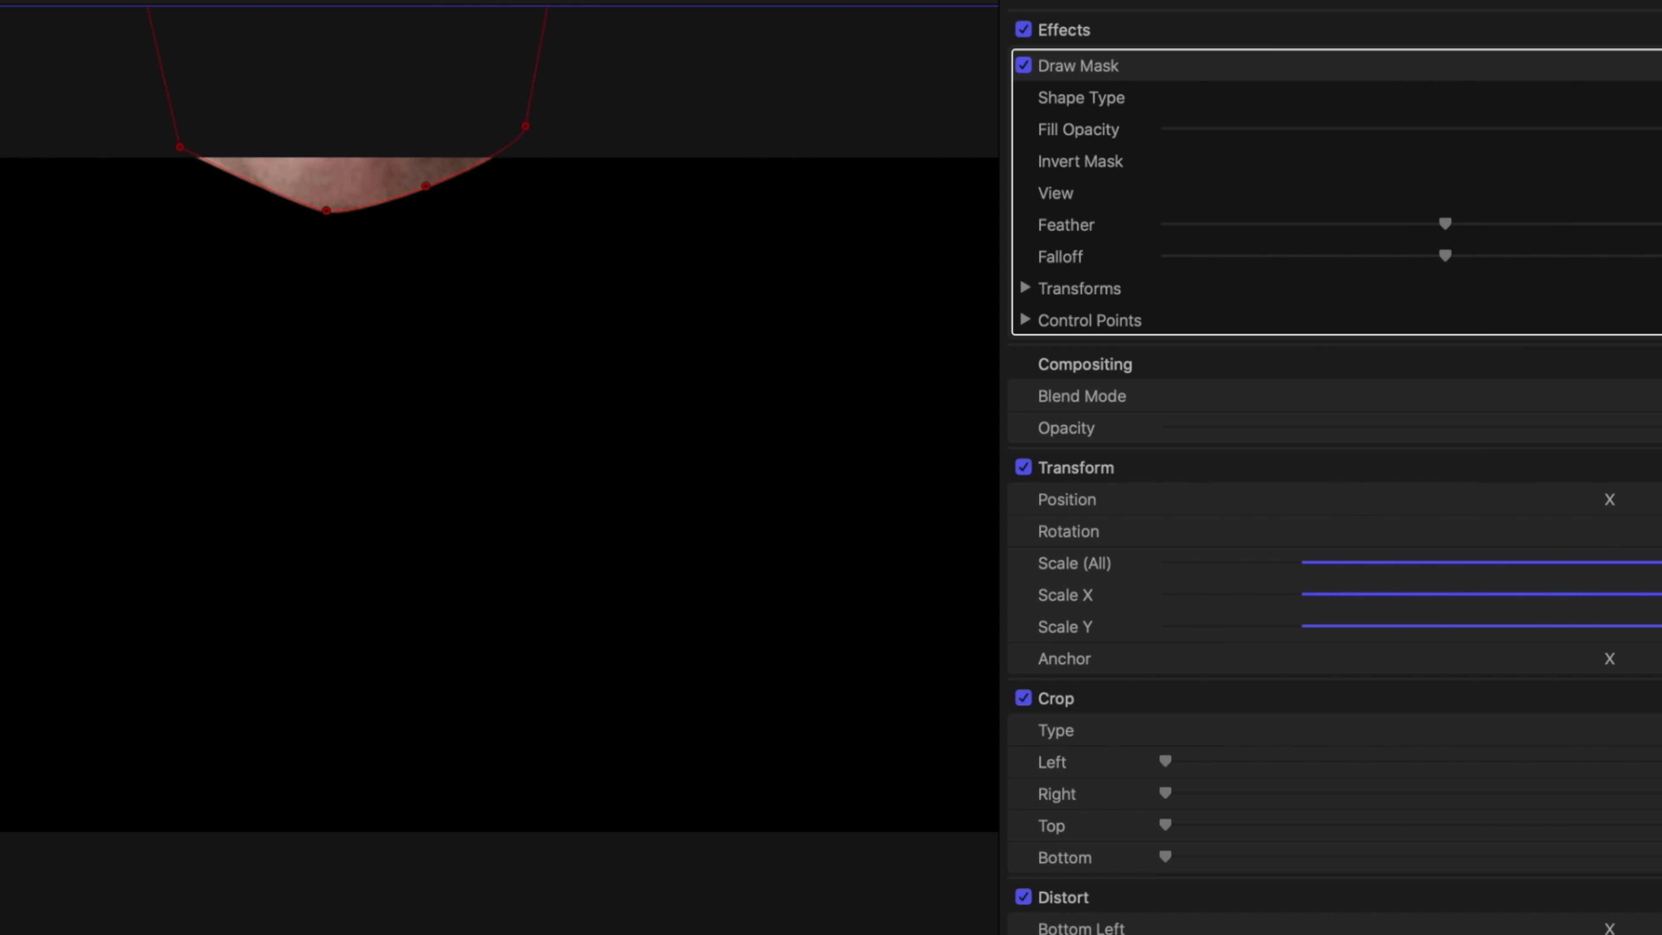
key("shift+t")
left_click_drag(453, 536, 522, 934)
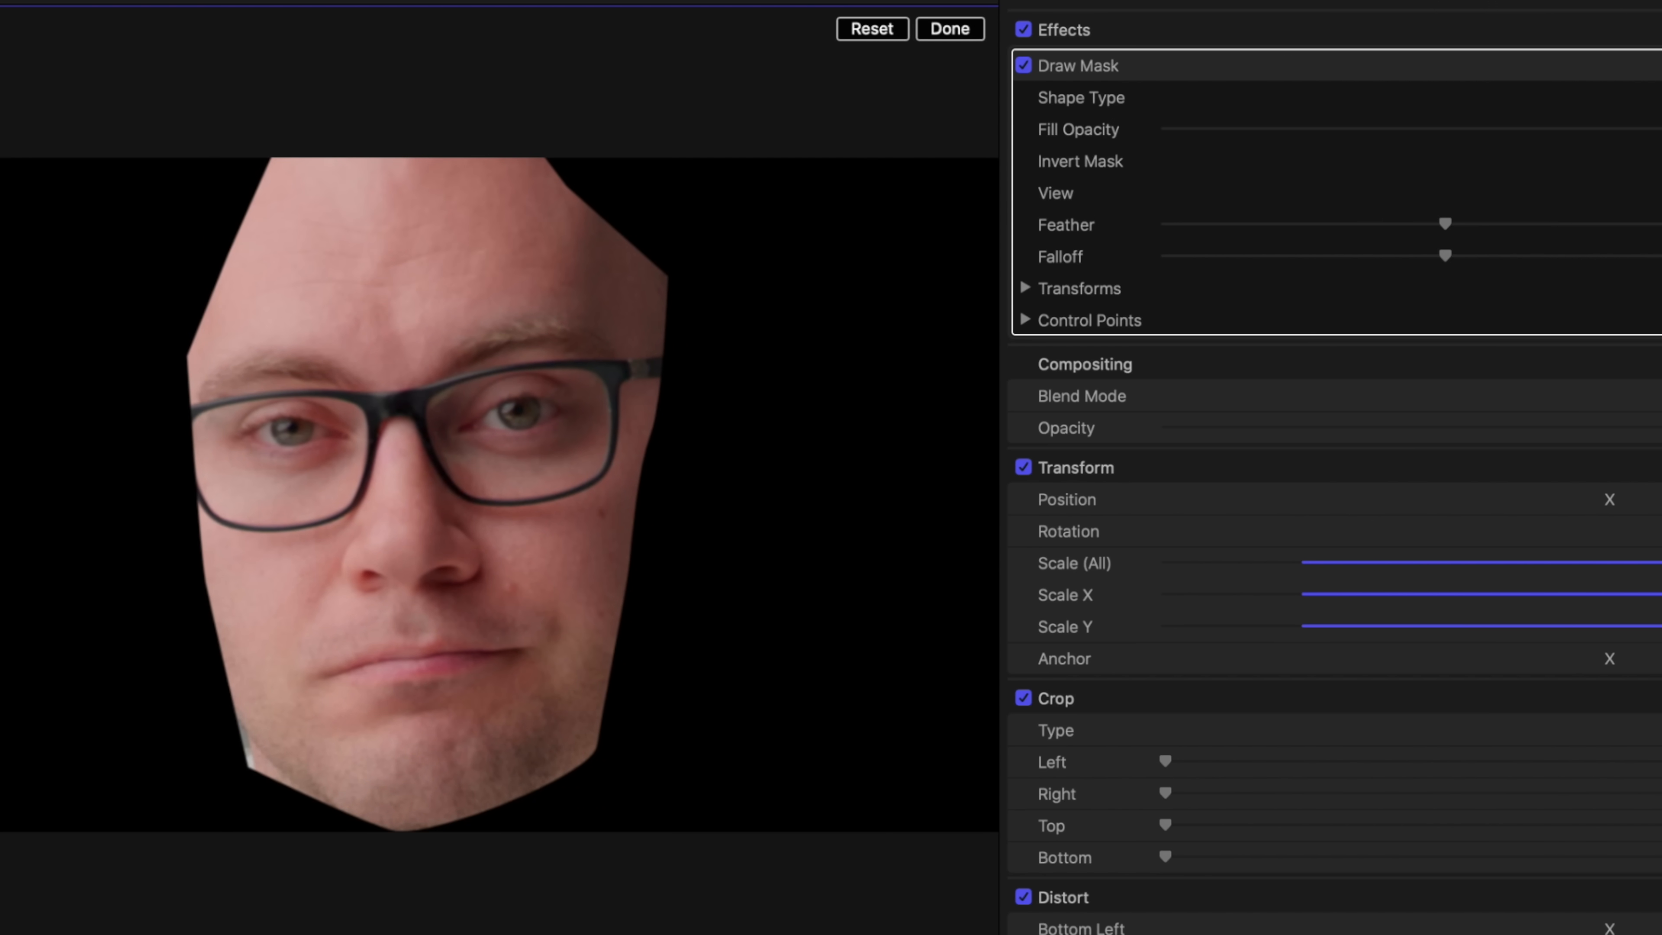
left_click(1661, 573)
left_click_drag(1661, 570, 1631, 565)
left_click_drag(593, 576, 492, 509)
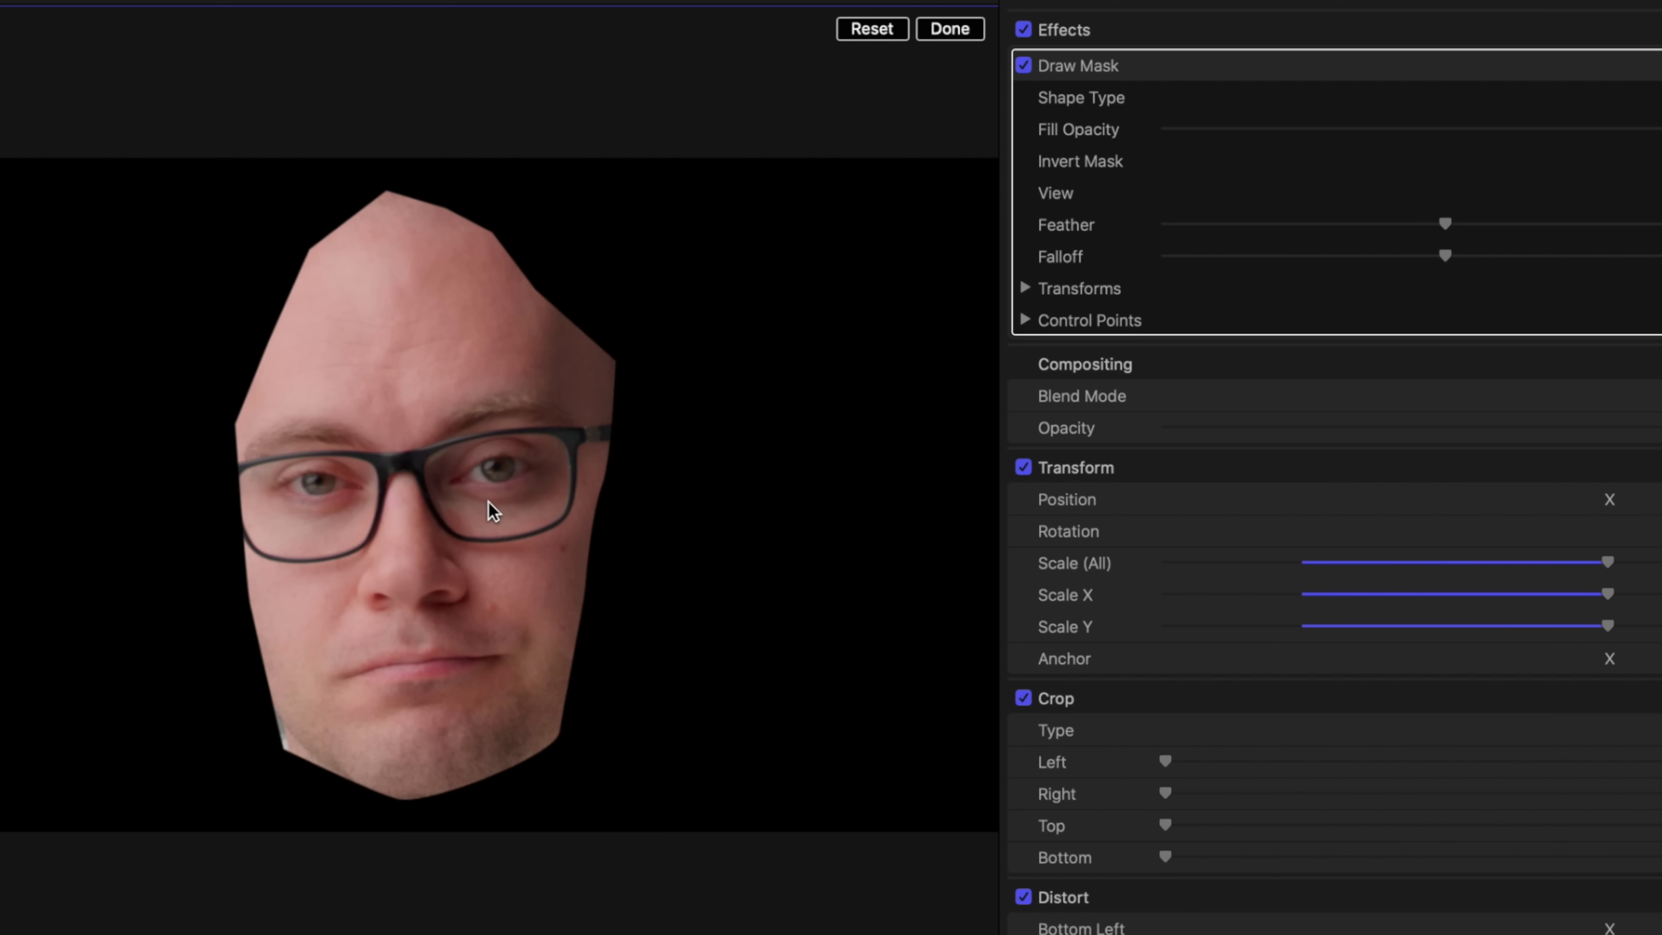
key("shift+t")
left_click_drag(291, 747, 299, 747)
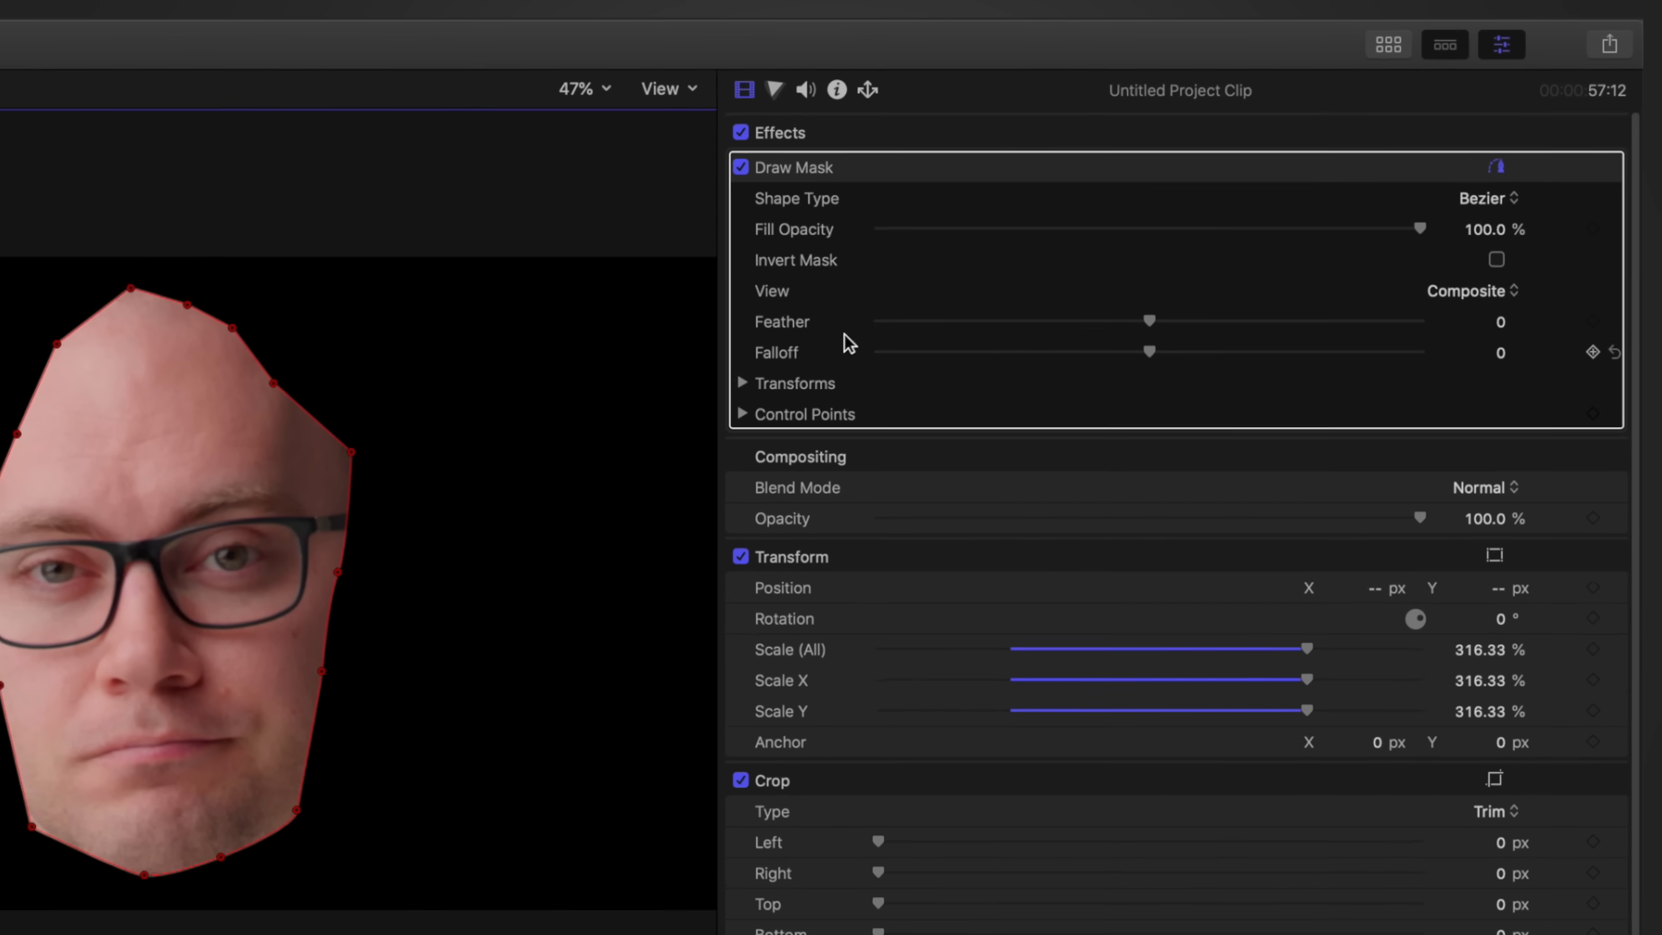
Step: Add a Hue/Saturation Curves correction and sample the forehead skin colour for the Hue vs Hue curve
left_click(773, 90)
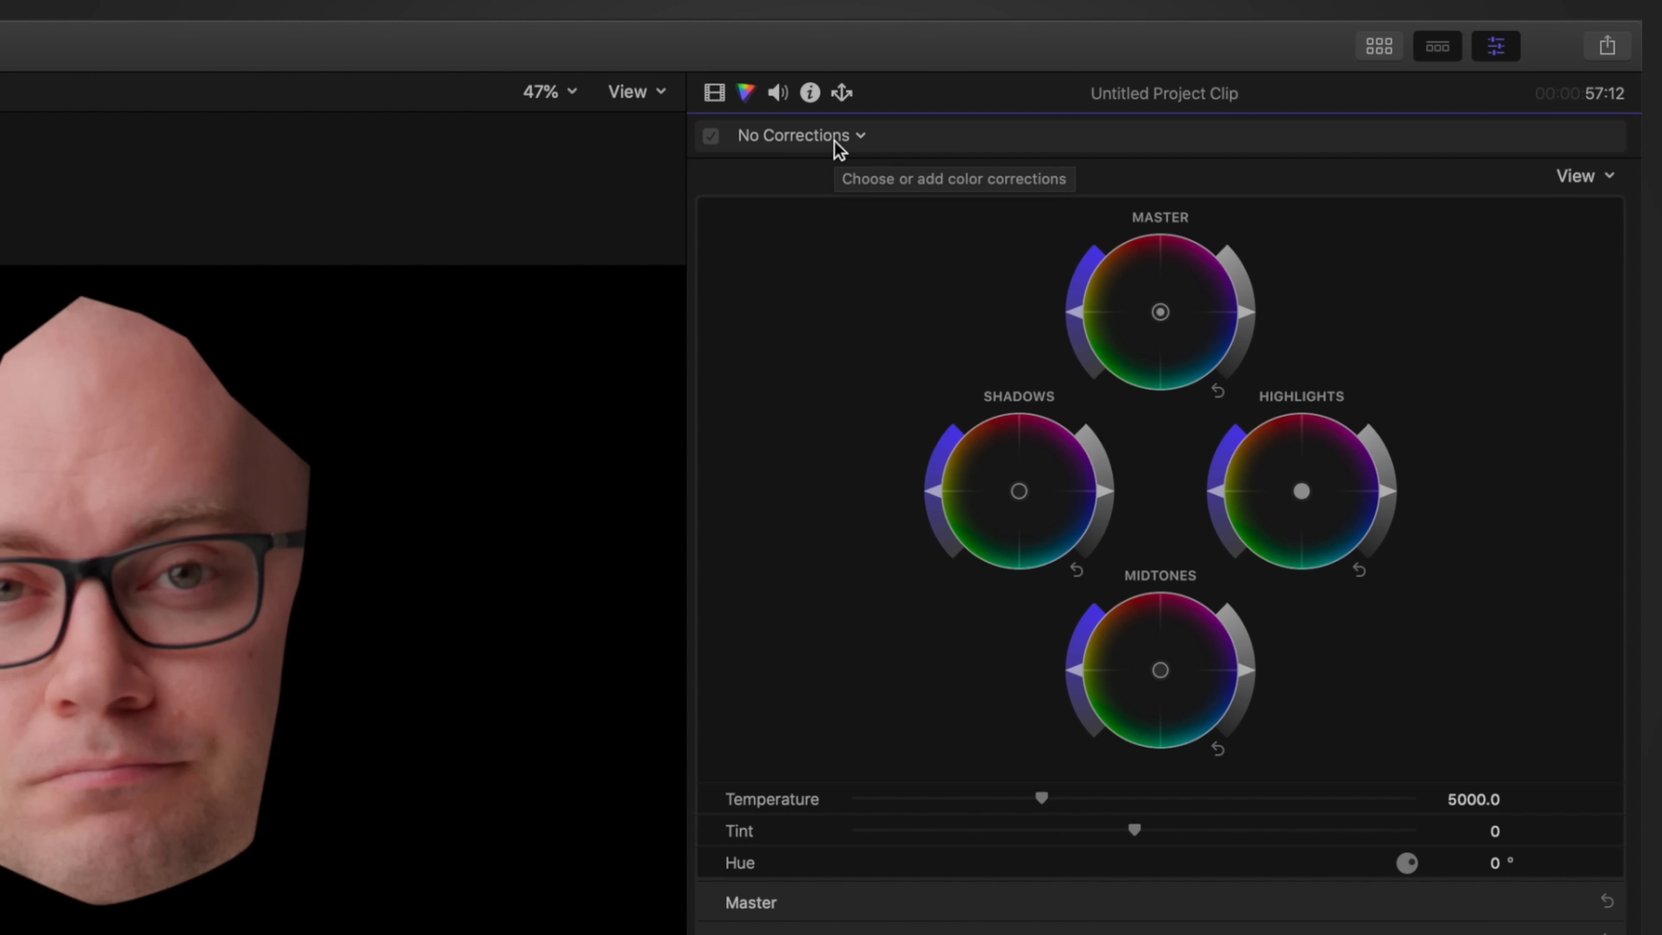
left_click(811, 135)
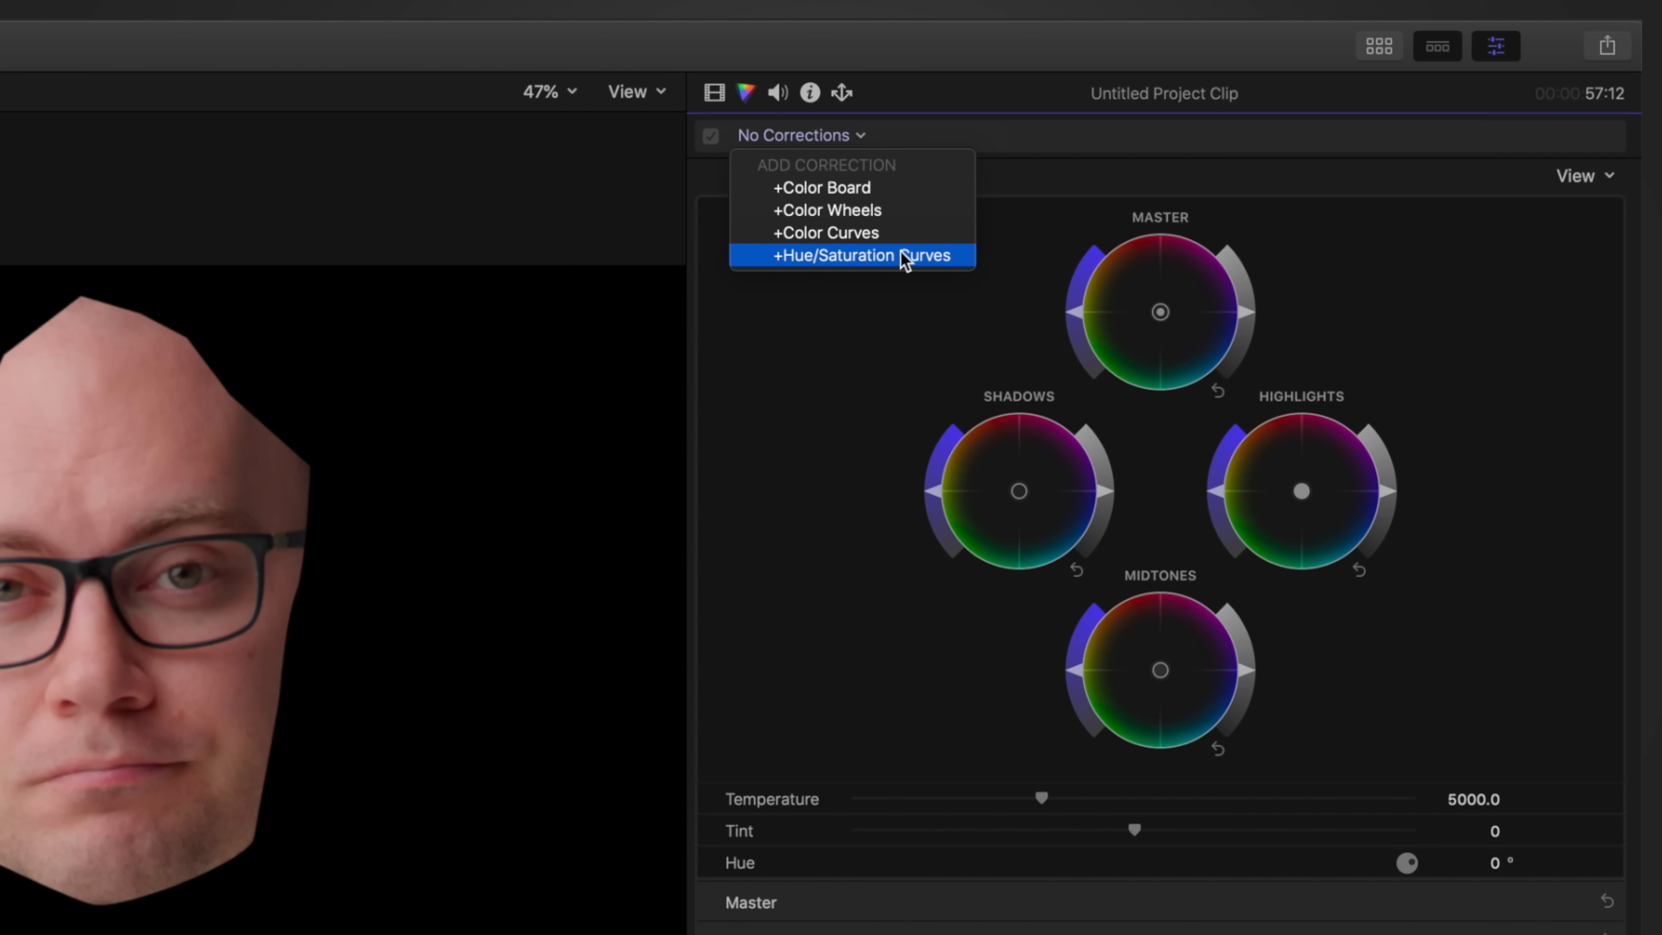
left_click(937, 254)
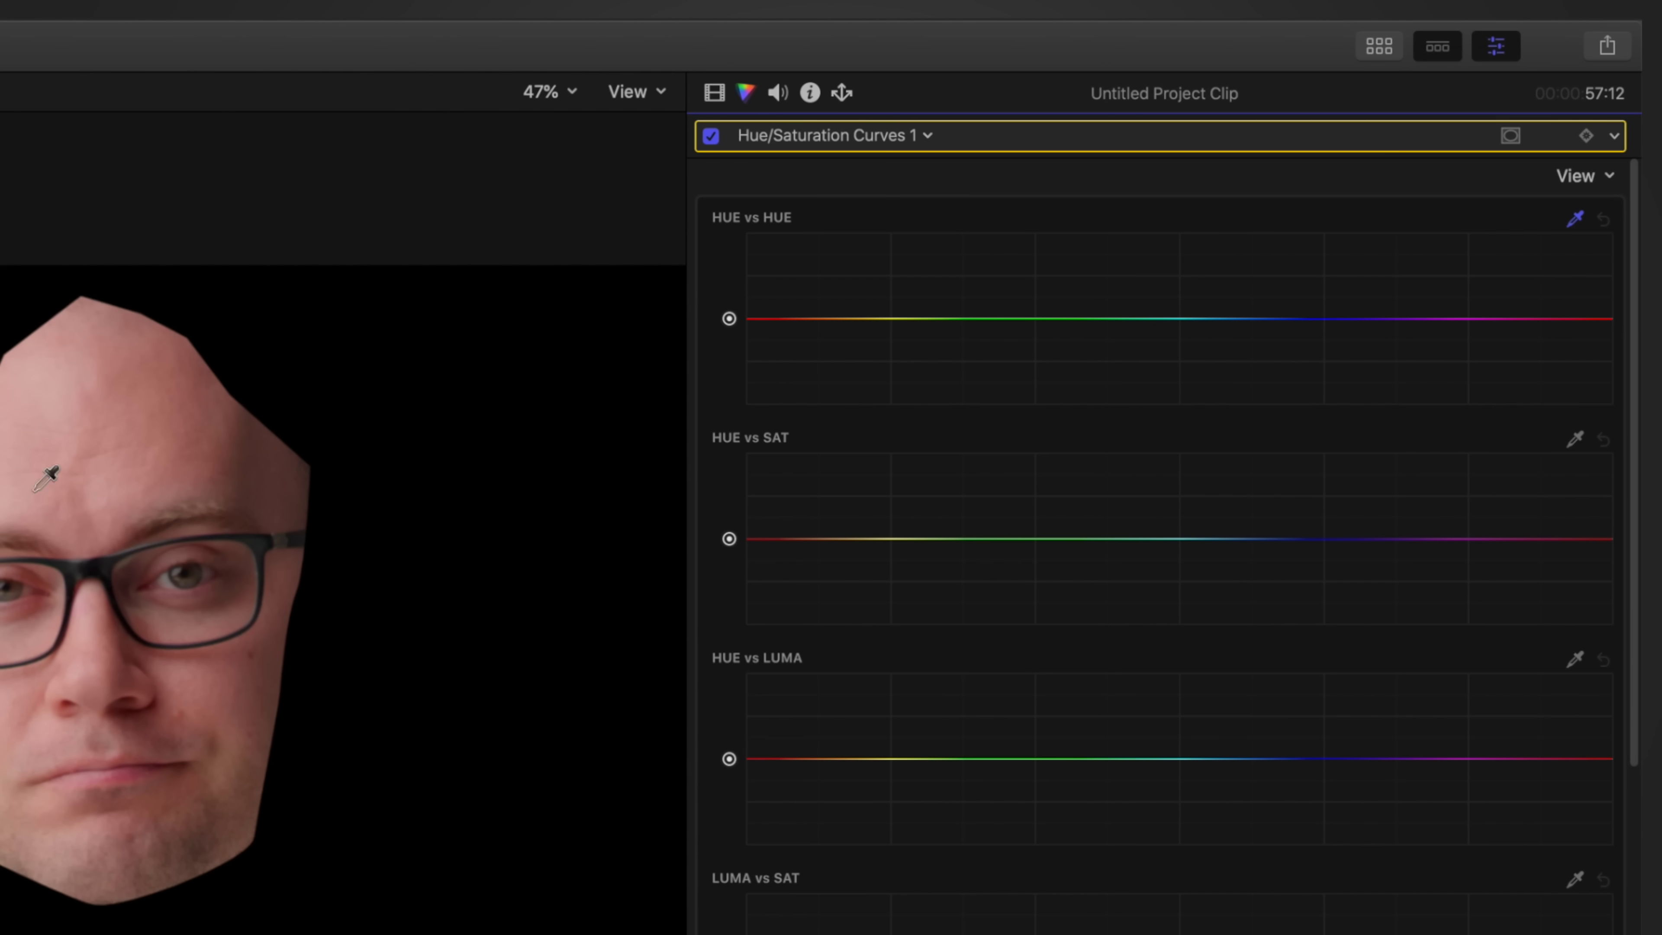
left_click(98, 435)
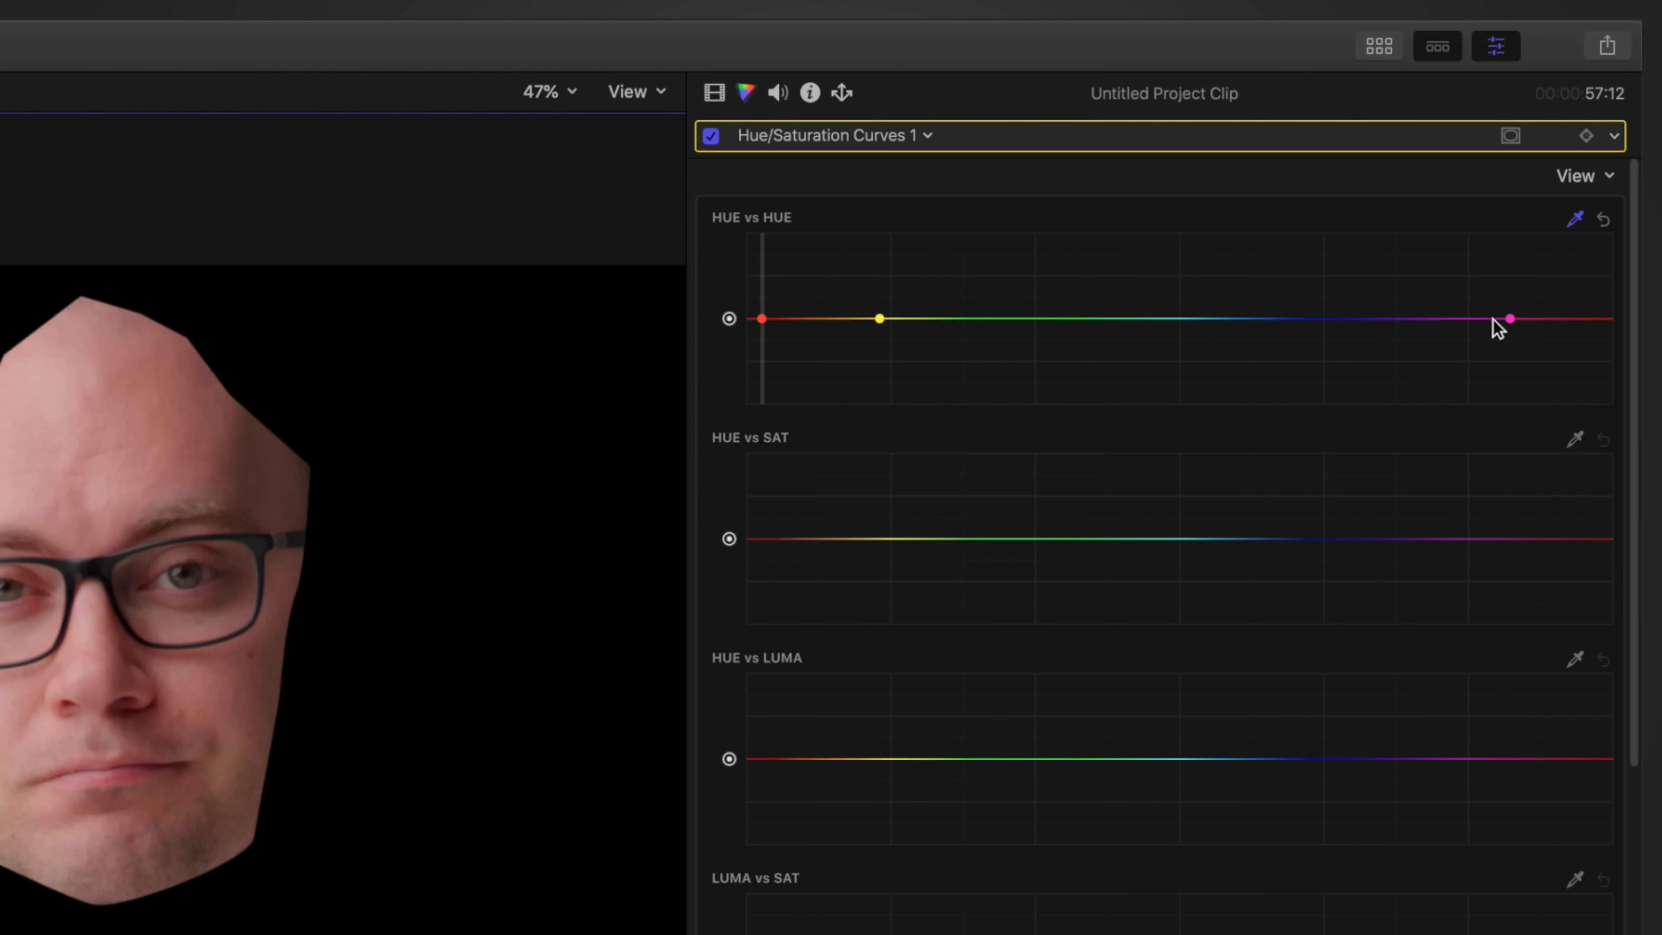
Step: Try shifting the red skin-tone point of the Hue vs Hue curve to tint the face green and pink
left_click(763, 320)
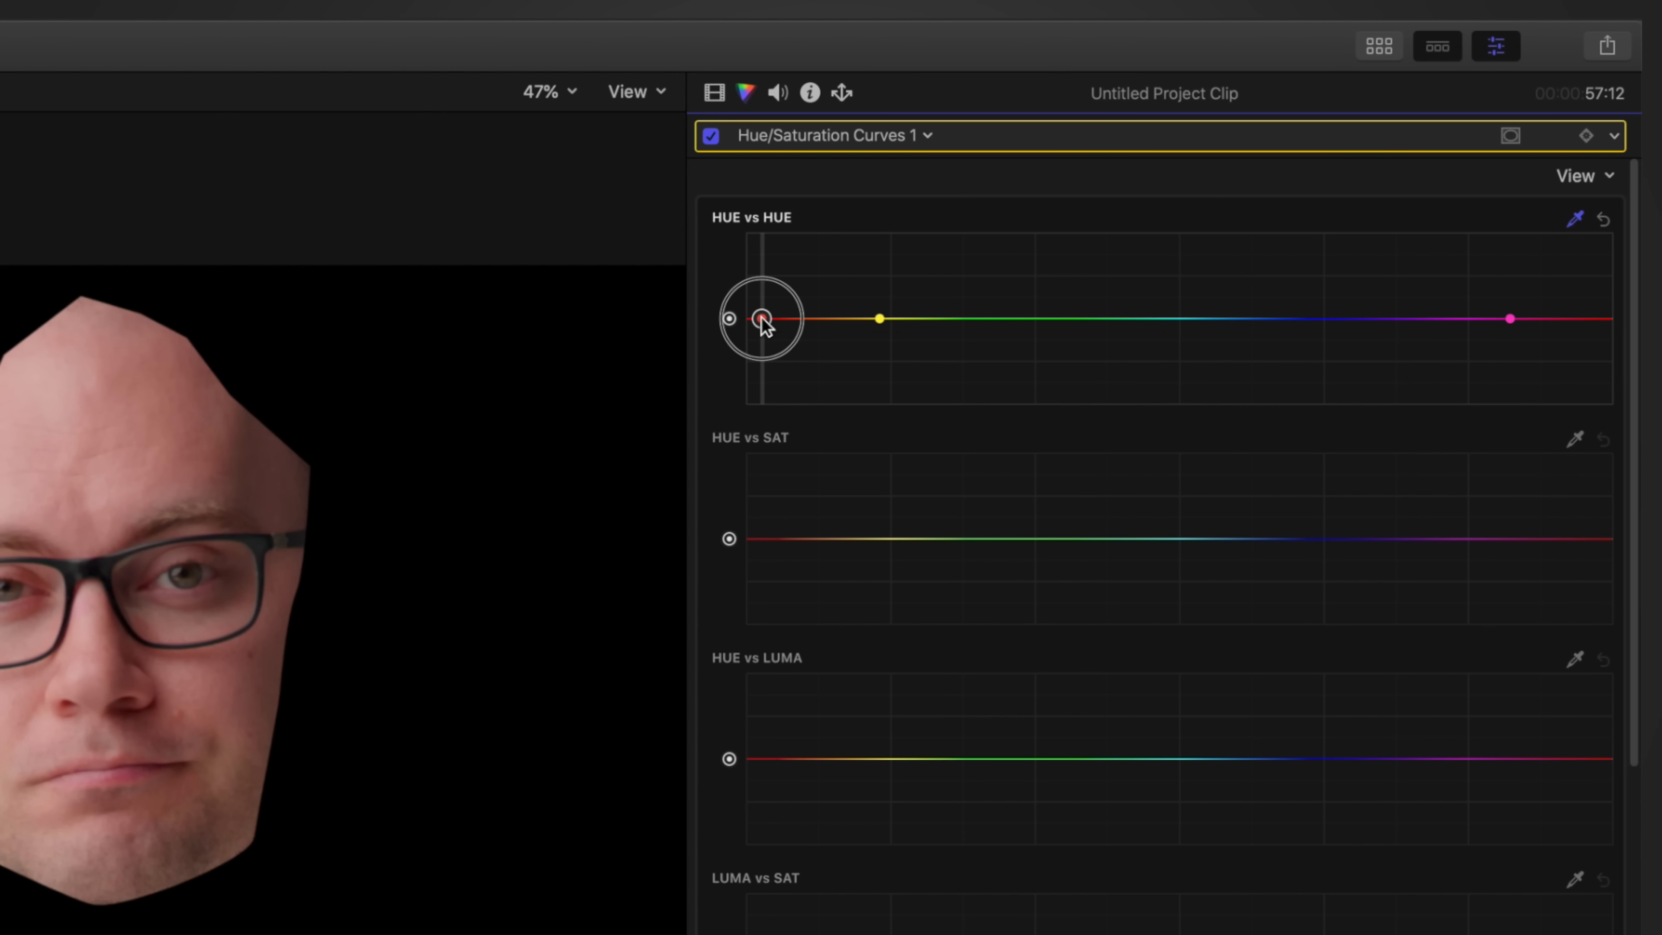
mouse_move(763, 320)
left_mouse_down()
mouse_move(759, 389)
mouse_move(761, 243)
mouse_move(759, 342)
mouse_move(747, 317)
left_mouse_up()
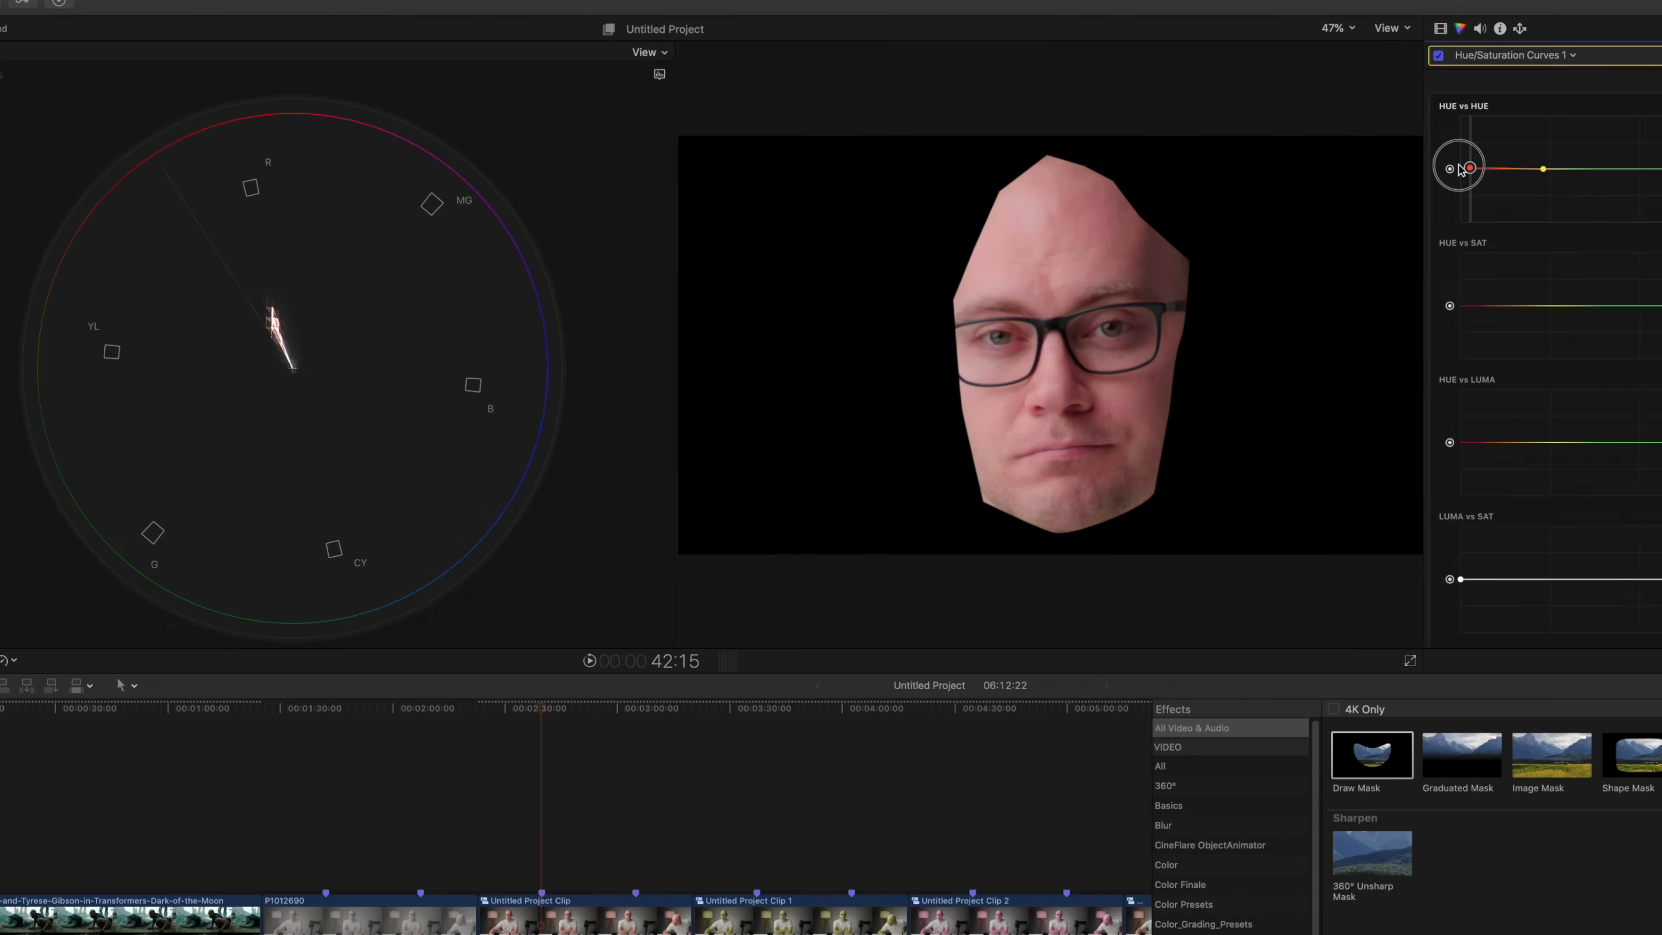
mouse_move(1462, 169)
left_mouse_down()
mouse_move(1462, 151)
mouse_move(1463, 204)
mouse_move(1462, 187)
left_mouse_up()
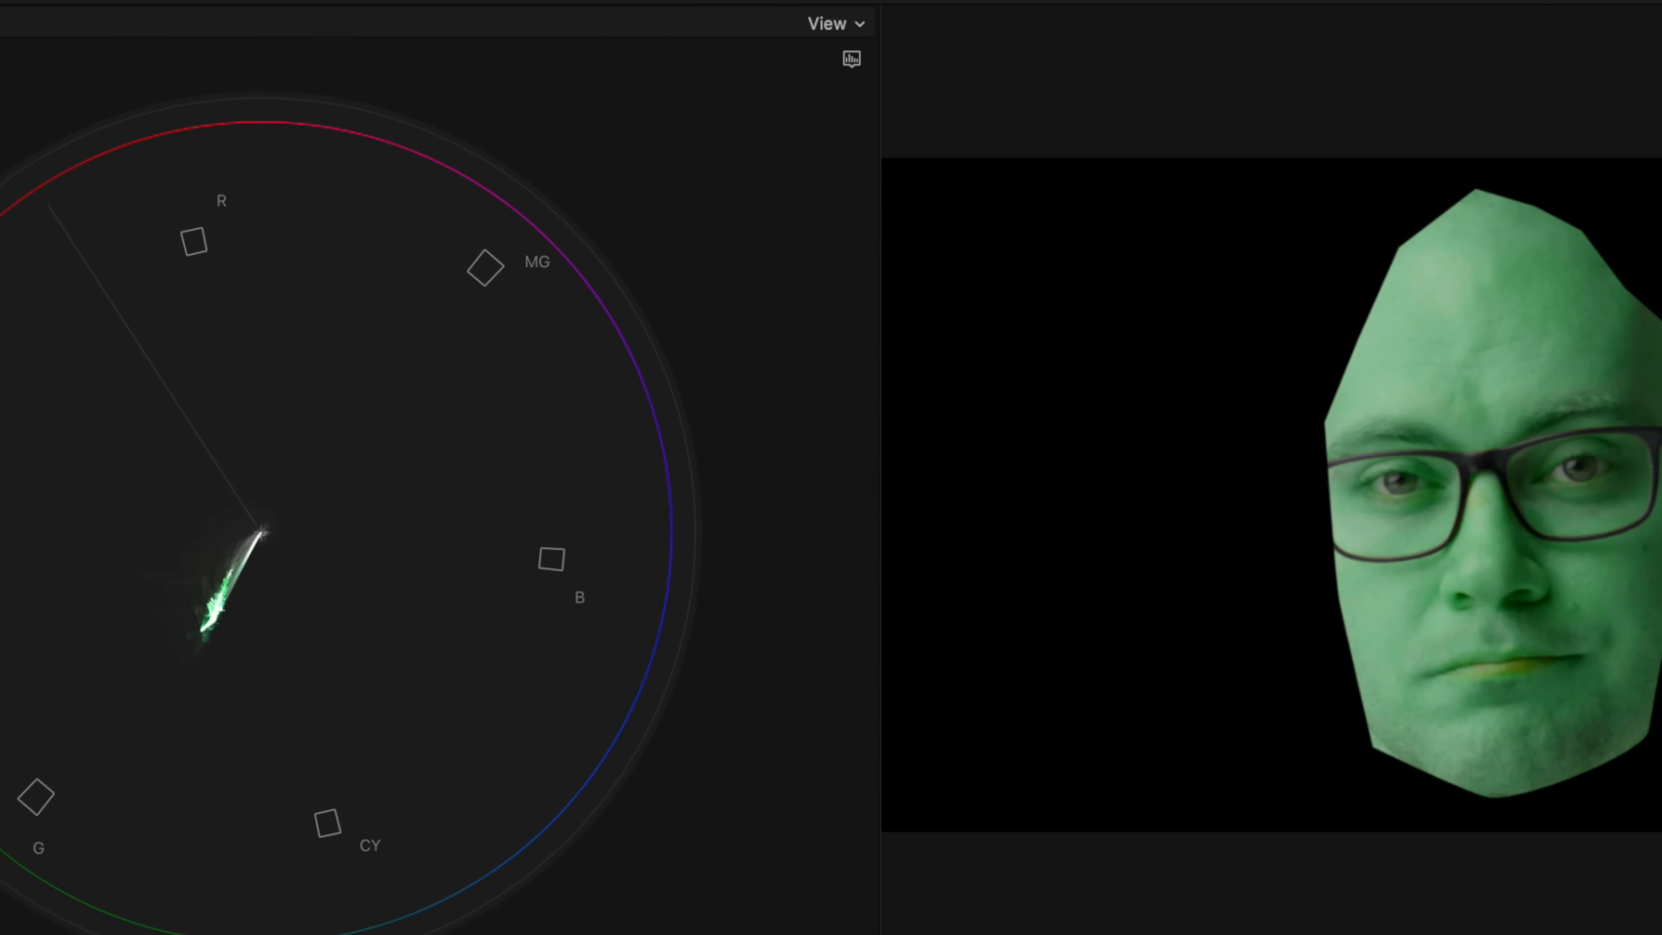
left_click_drag(1231, 162, 1232, 148)
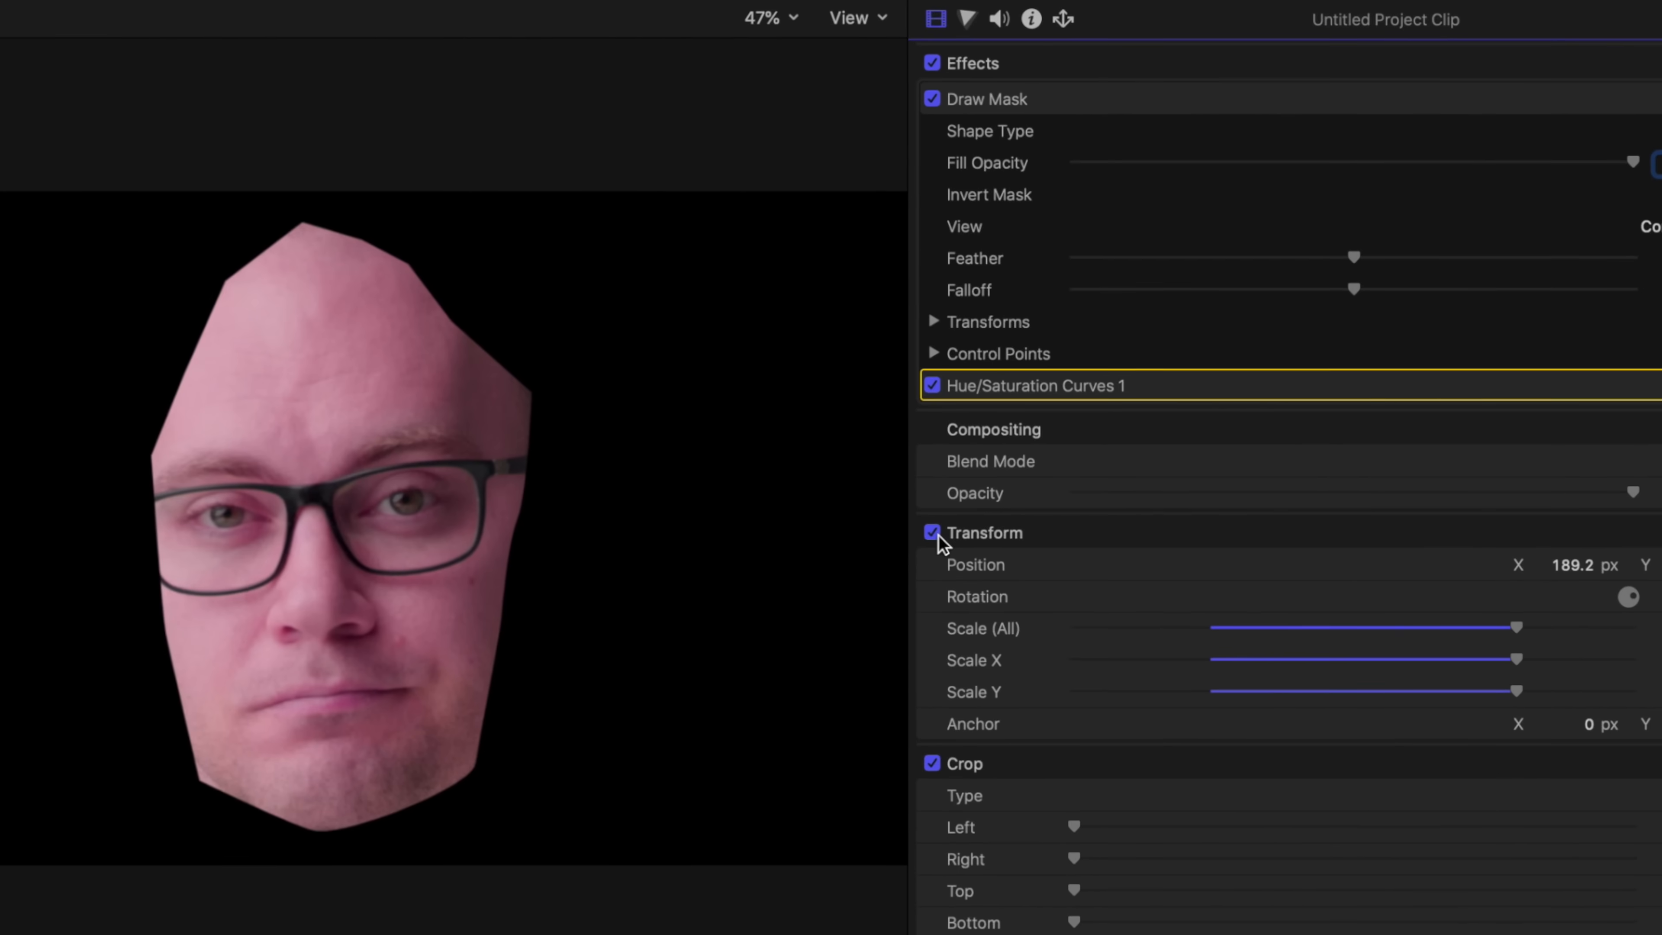
Step: Turn off Draw Mask and Transform to check the hue shift on the full frame, and try readjusting the red point
left_click(953, 512)
left_click(932, 99)
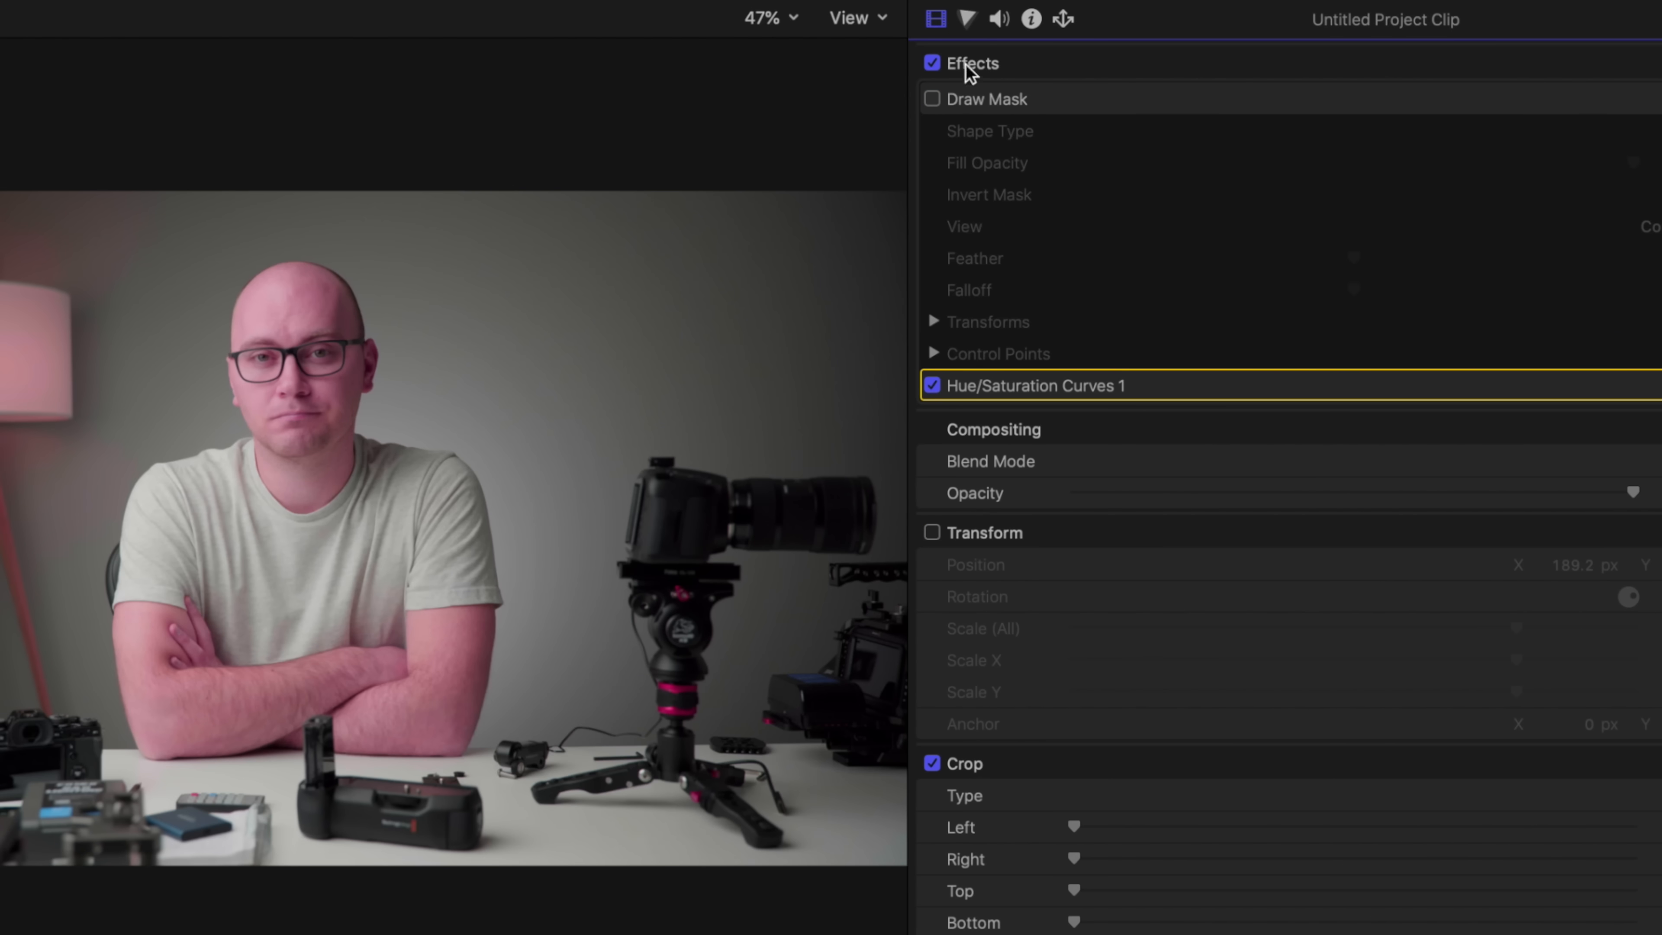
left_click(966, 18)
mouse_move(982, 231)
left_mouse_down()
mouse_move(986, 292)
mouse_move(987, 214)
mouse_move(991, 306)
mouse_move(995, 191)
mouse_move(1004, 300)
mouse_move(1012, 197)
mouse_move(1002, 297)
mouse_move(1007, 241)
left_mouse_up()
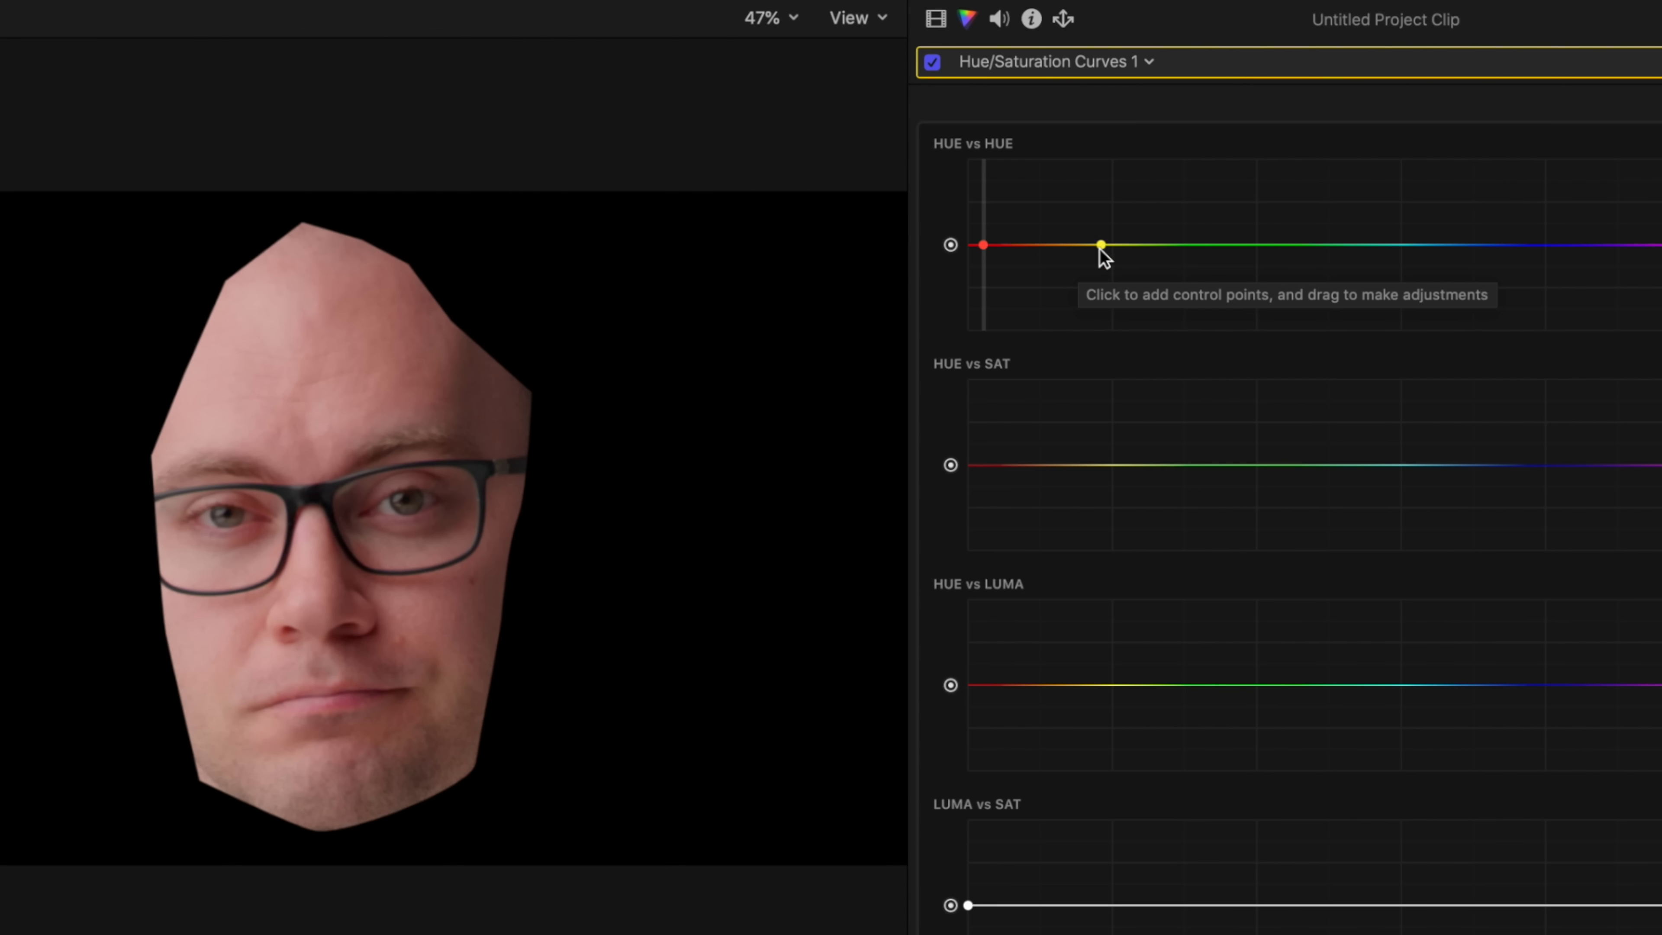
Step: Move the yellow control point of the Hue vs Hue curve into the green range and add another control point at yellow
left_click_drag(1110, 258, 1164, 287)
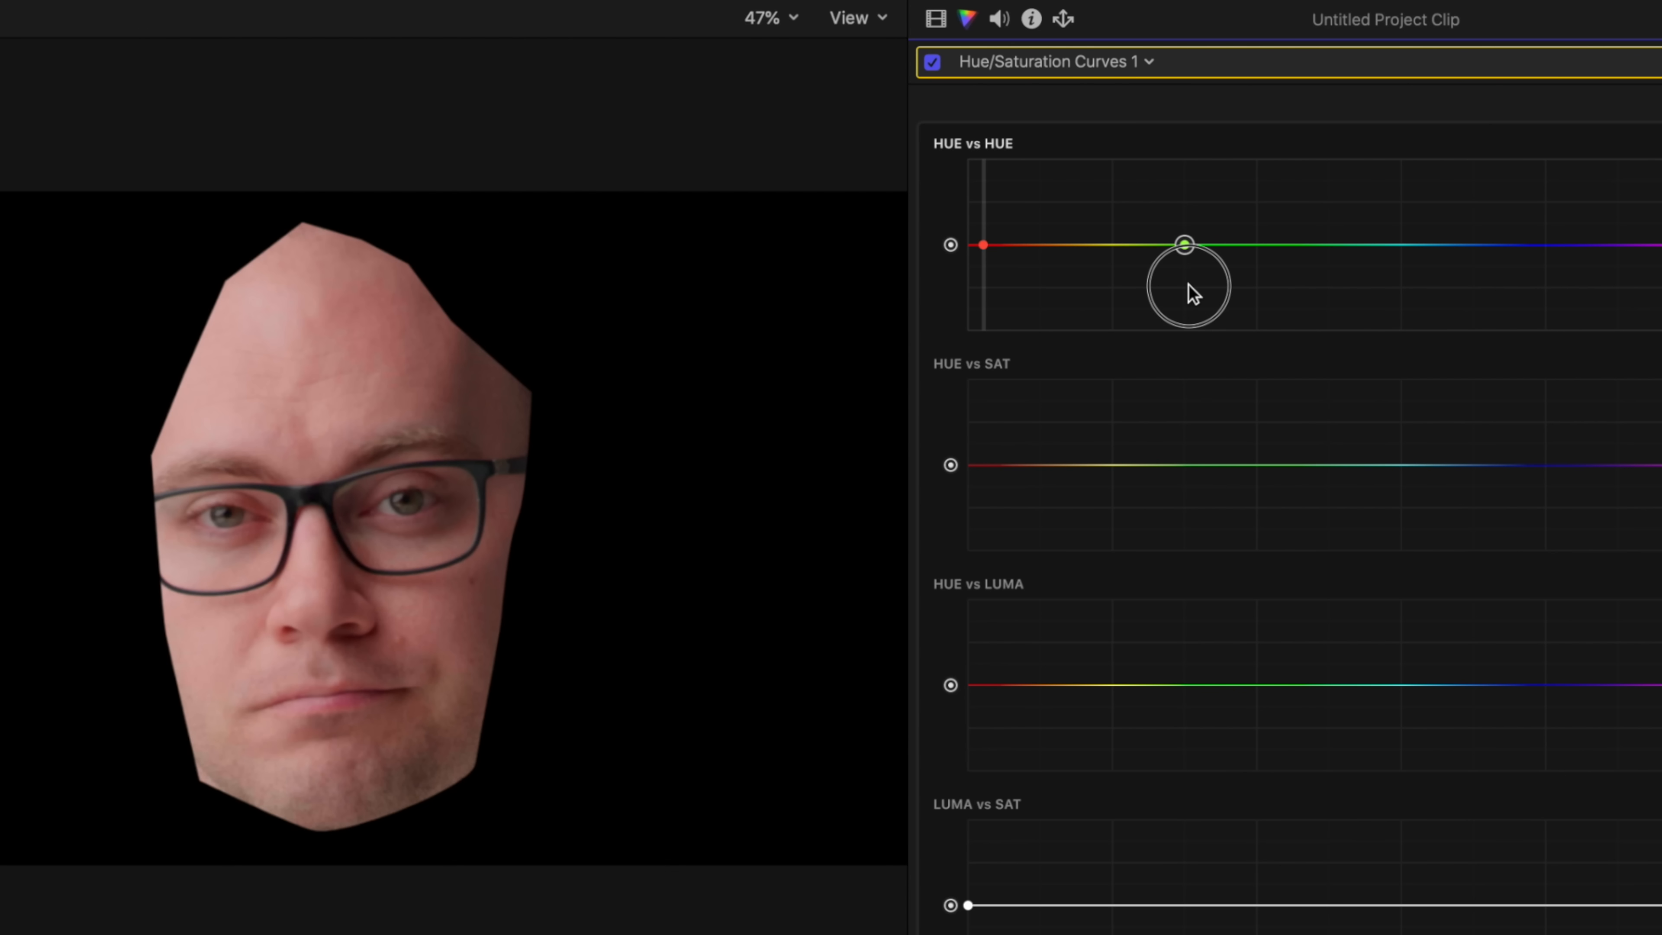
left_click_drag(1185, 286, 1185, 286)
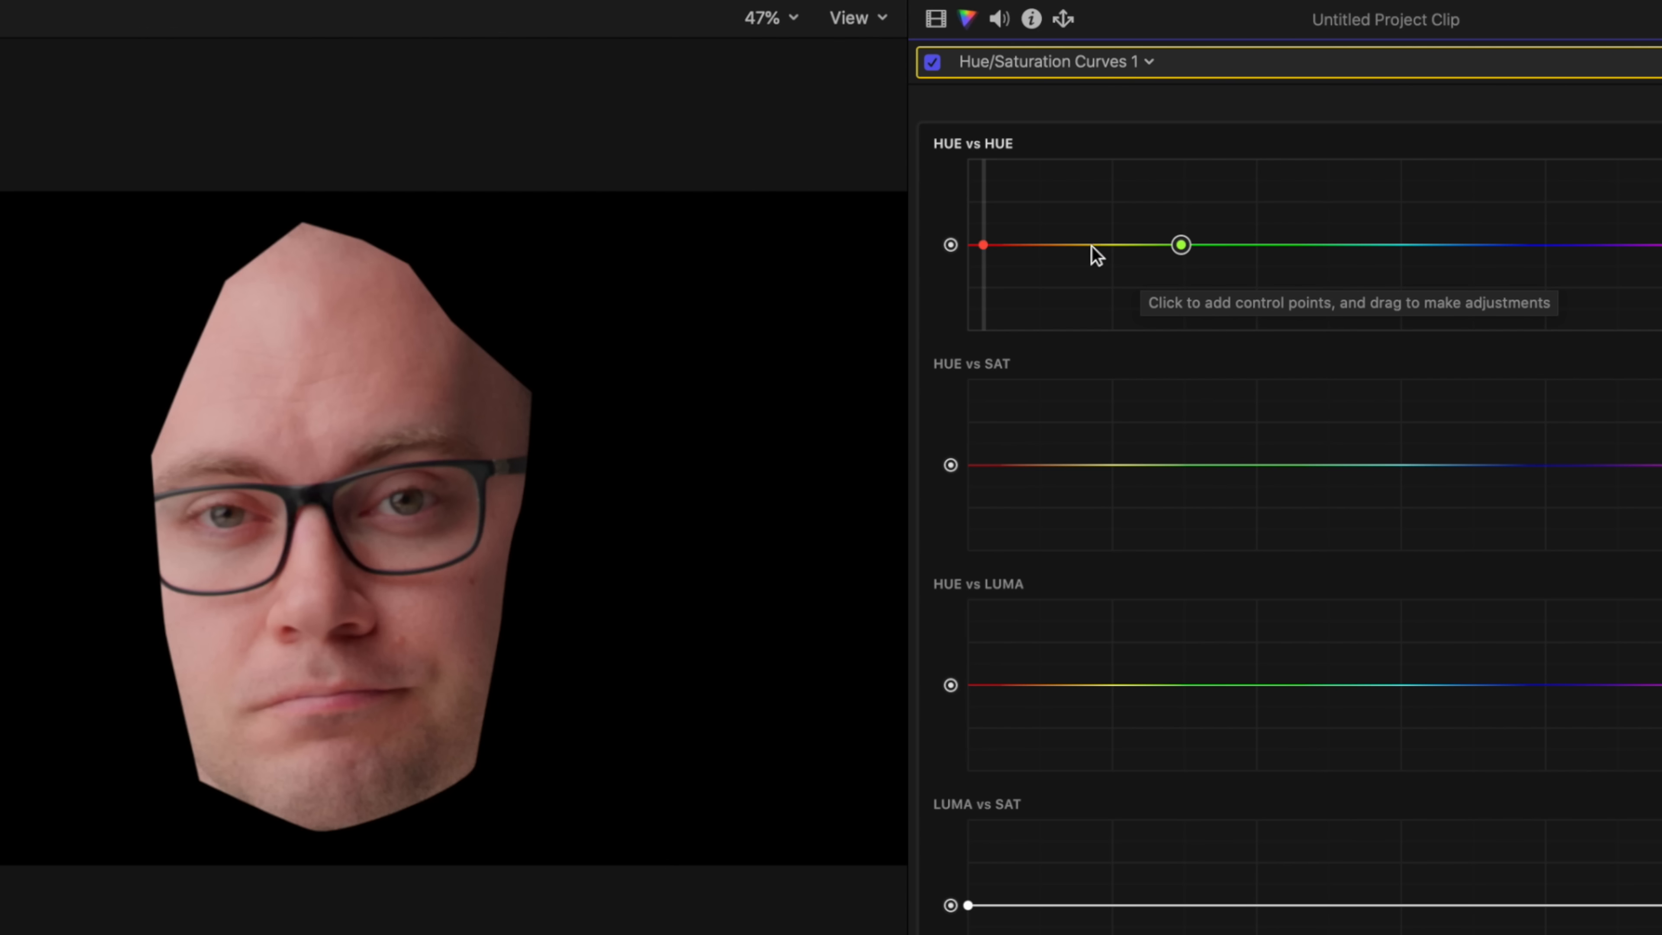
left_click(1114, 245)
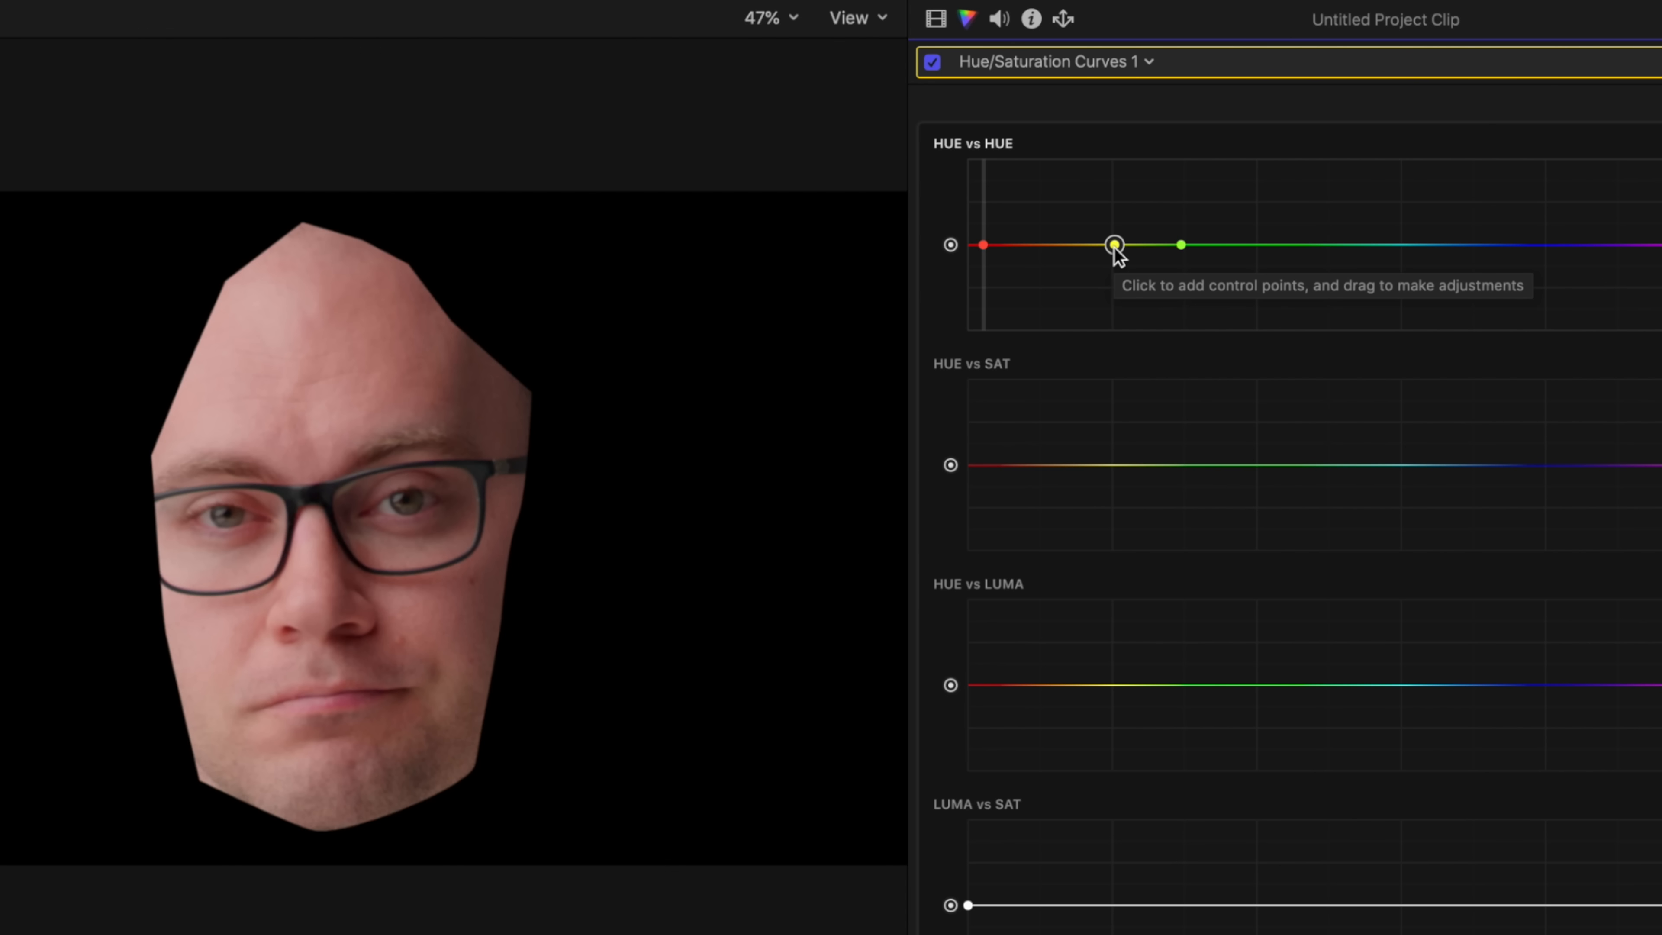
left_click_drag(1114, 246, 1107, 522)
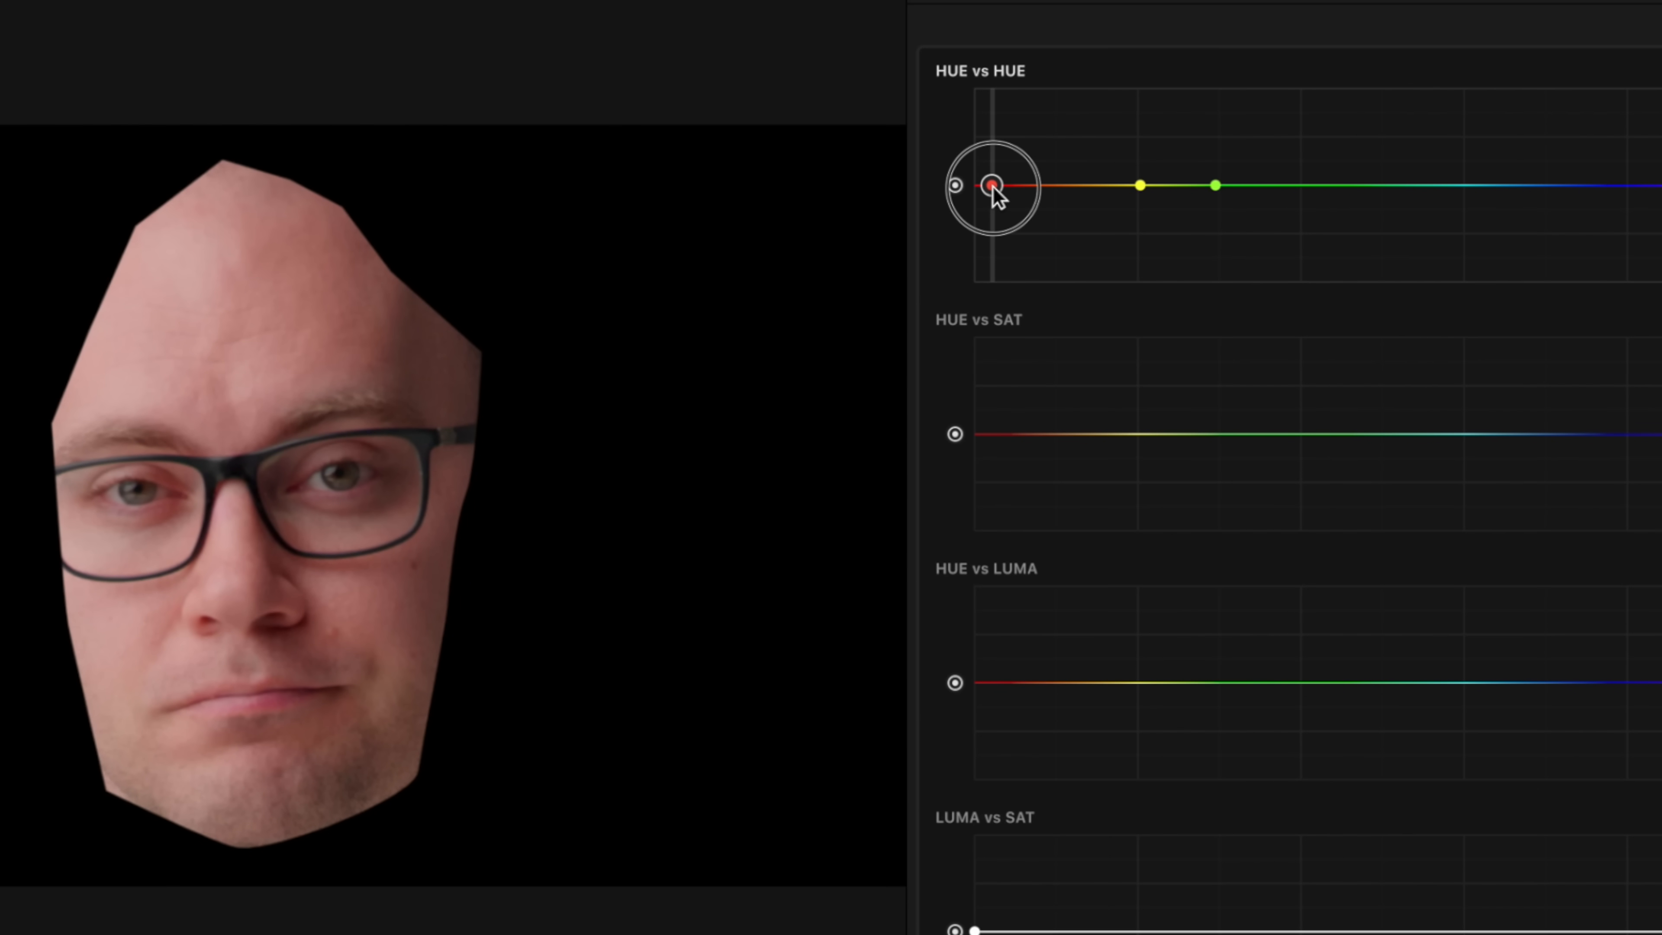
Step: Lower the red point and raise the yellow point slightly on the Hue vs Hue curve to align the skin with the Vectorscope's skin-tone line
mouse_move(995, 195)
left_mouse_down()
mouse_move(1000, 216)
mouse_move(1005, 171)
mouse_move(1007, 193)
left_mouse_up()
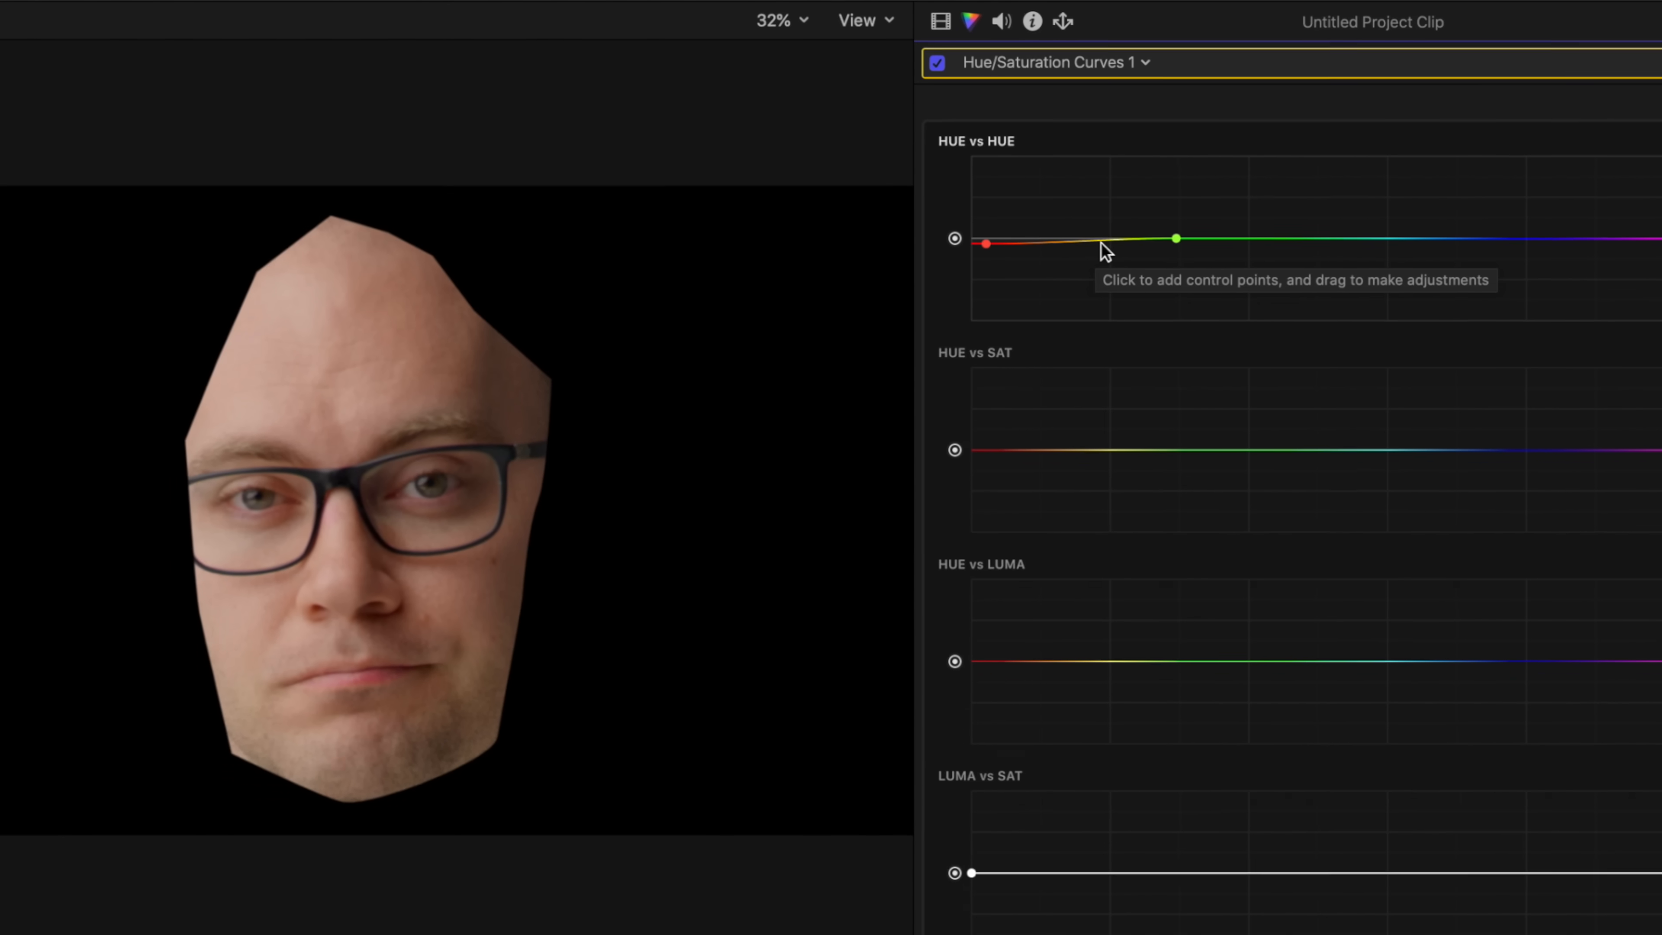
left_click_drag(1095, 247, 1091, 213)
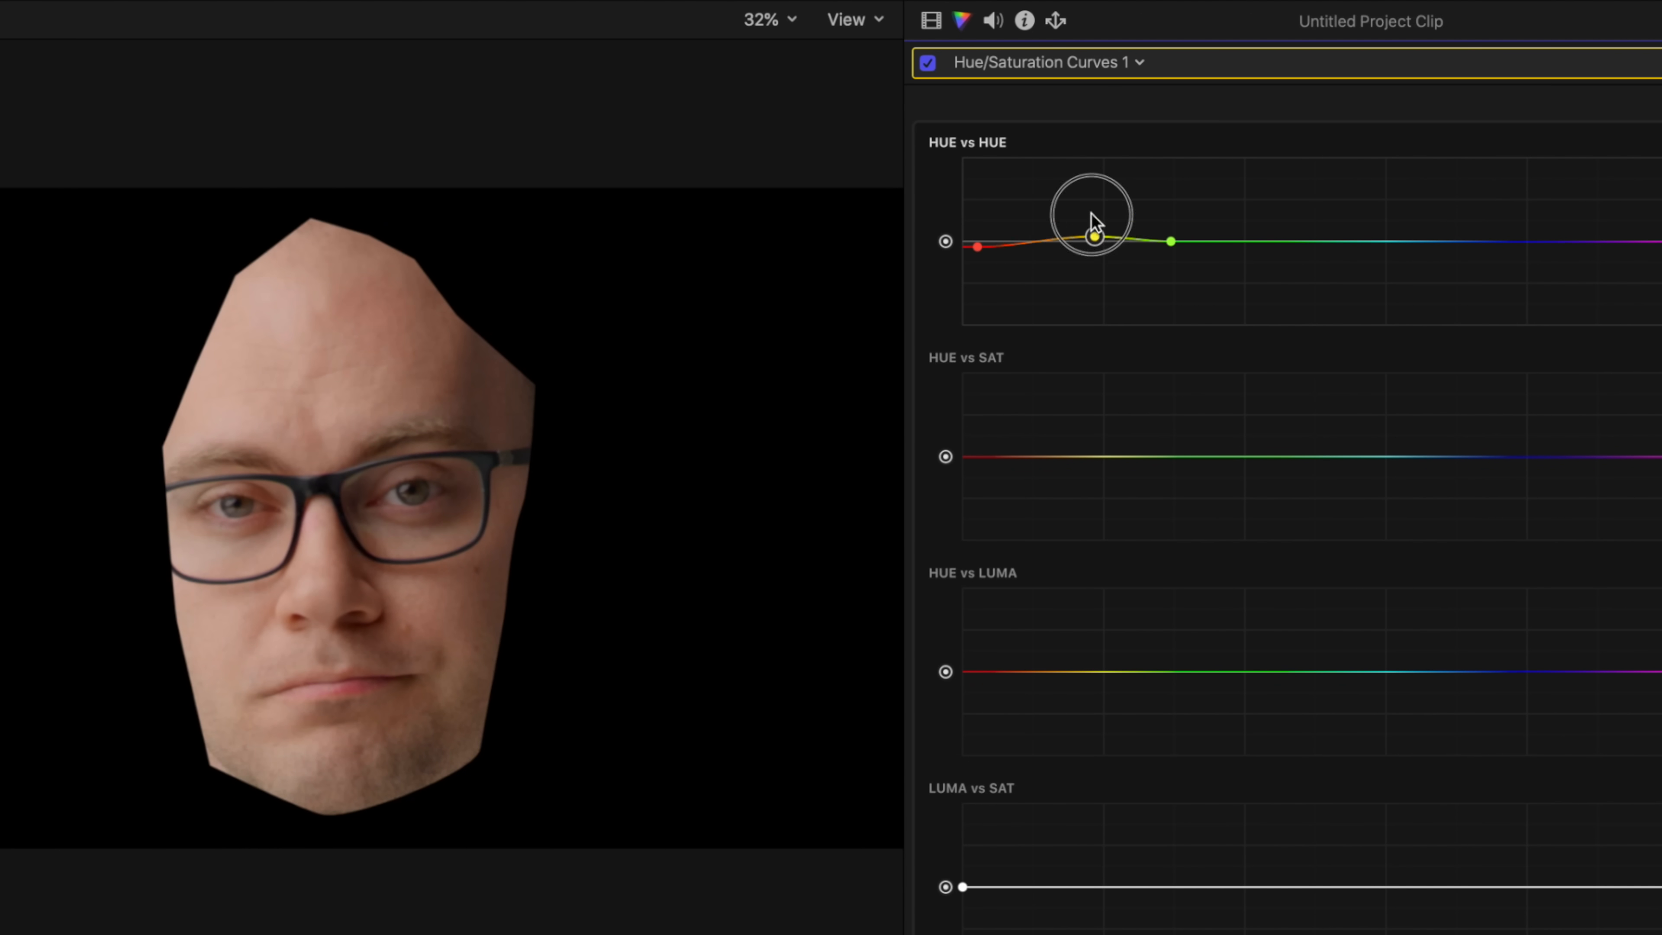
left_click_drag(1098, 95, 1088, 245)
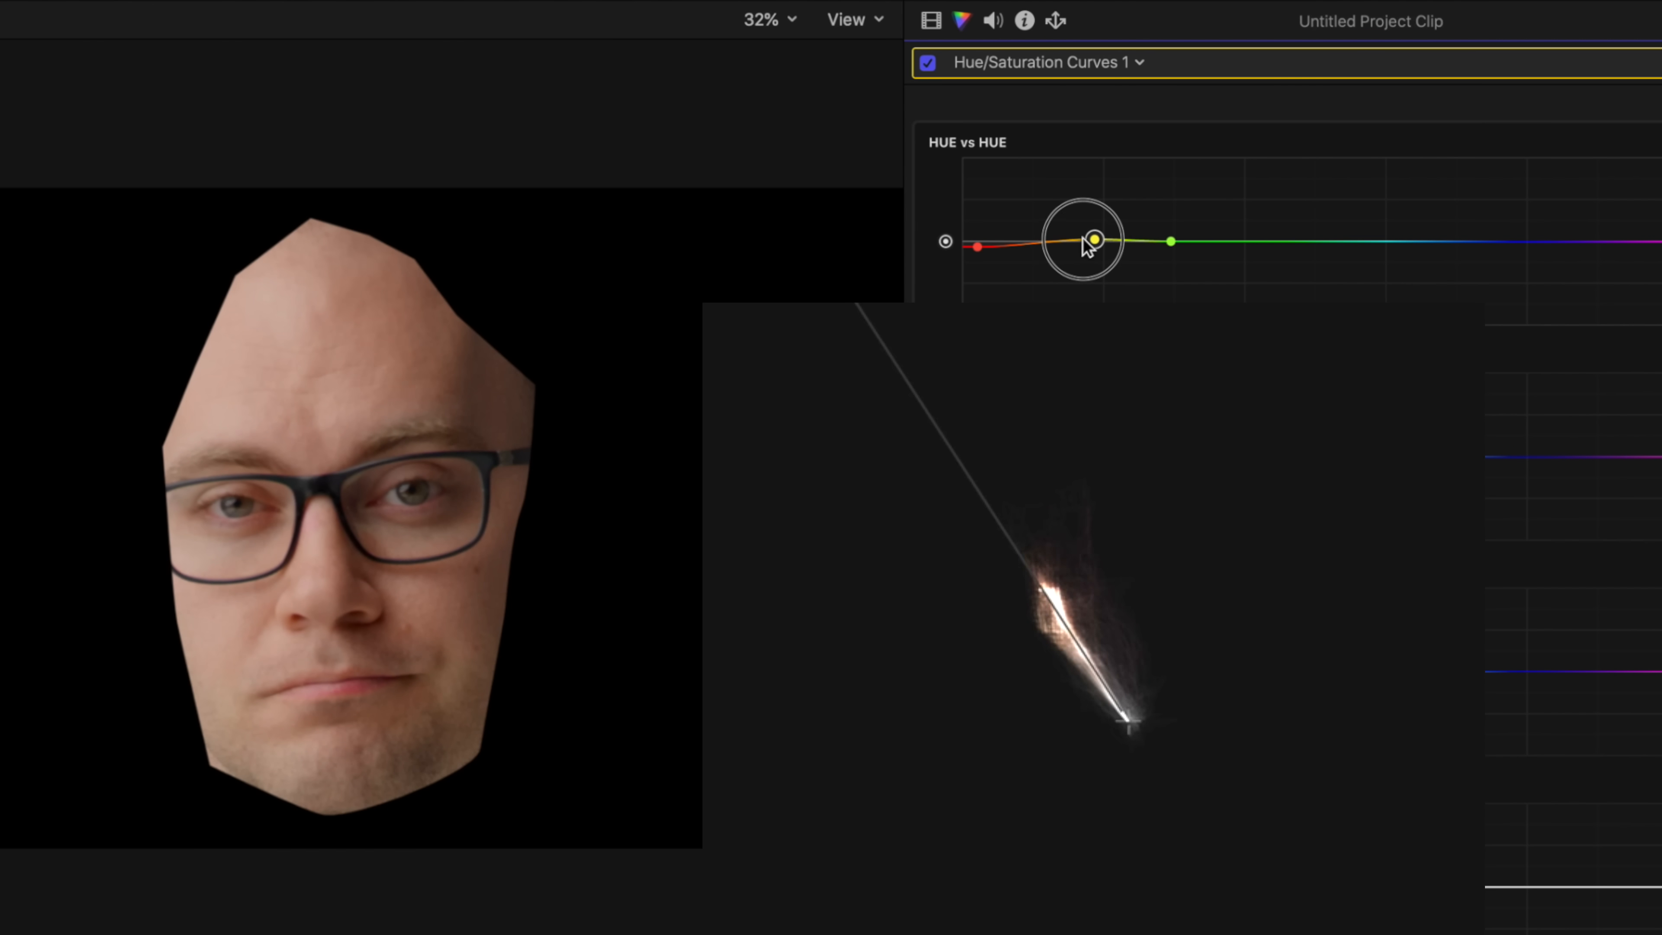
left_click_drag(1083, 240, 1094, 228)
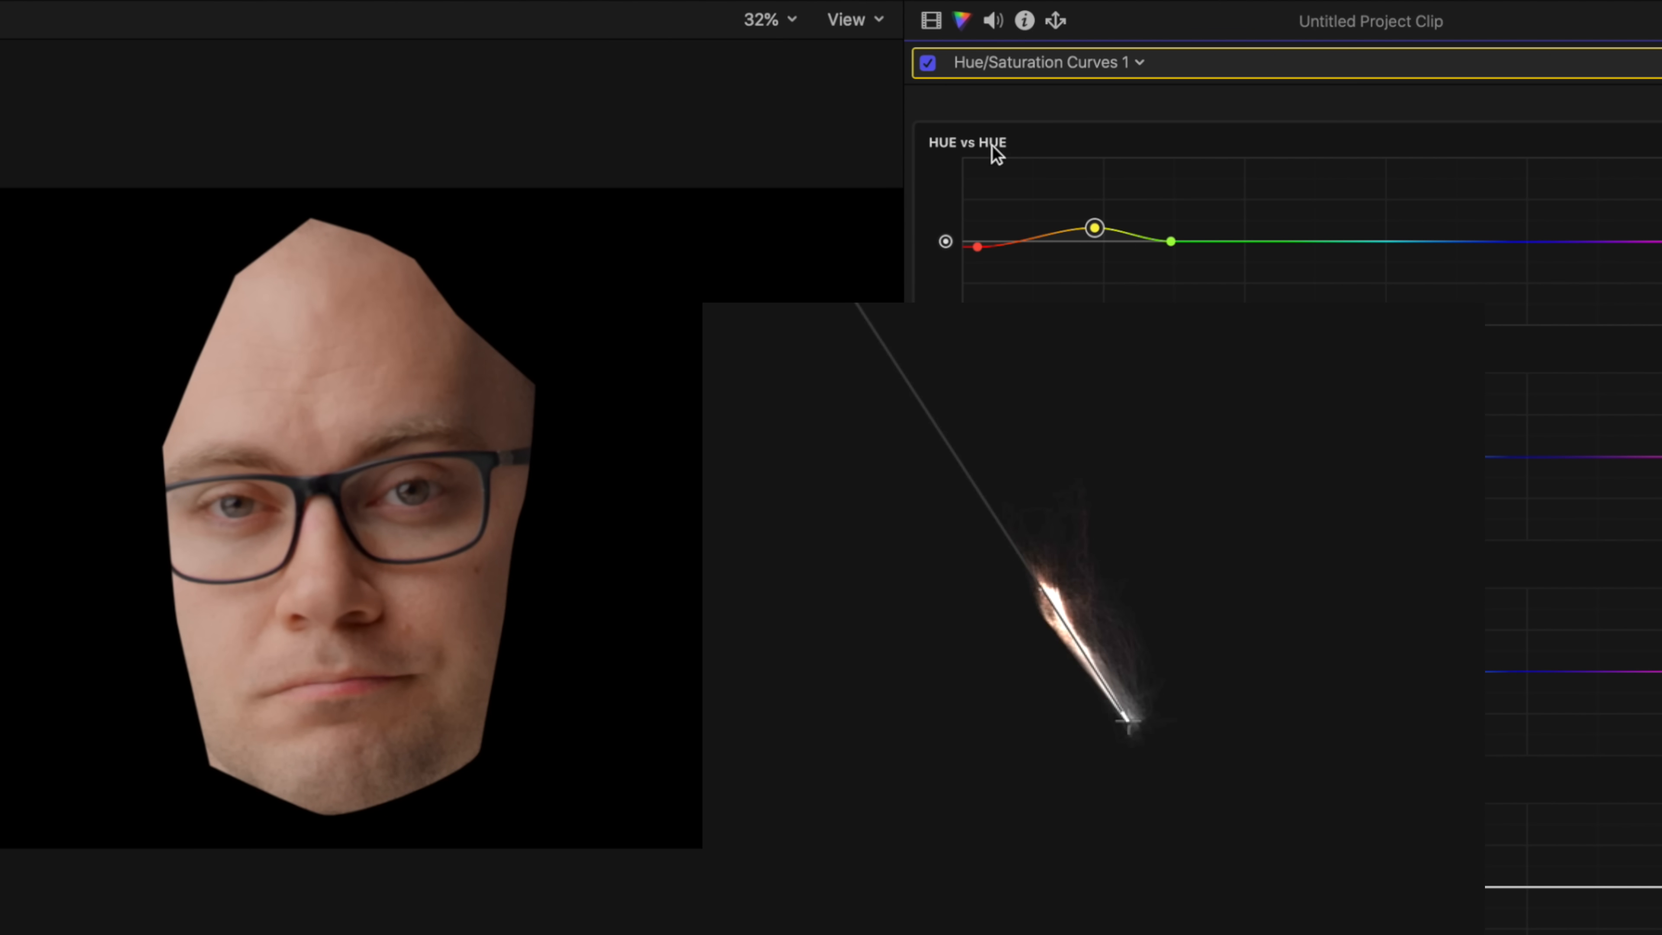
left_click(928, 63)
left_click_drag(977, 247, 988, 249)
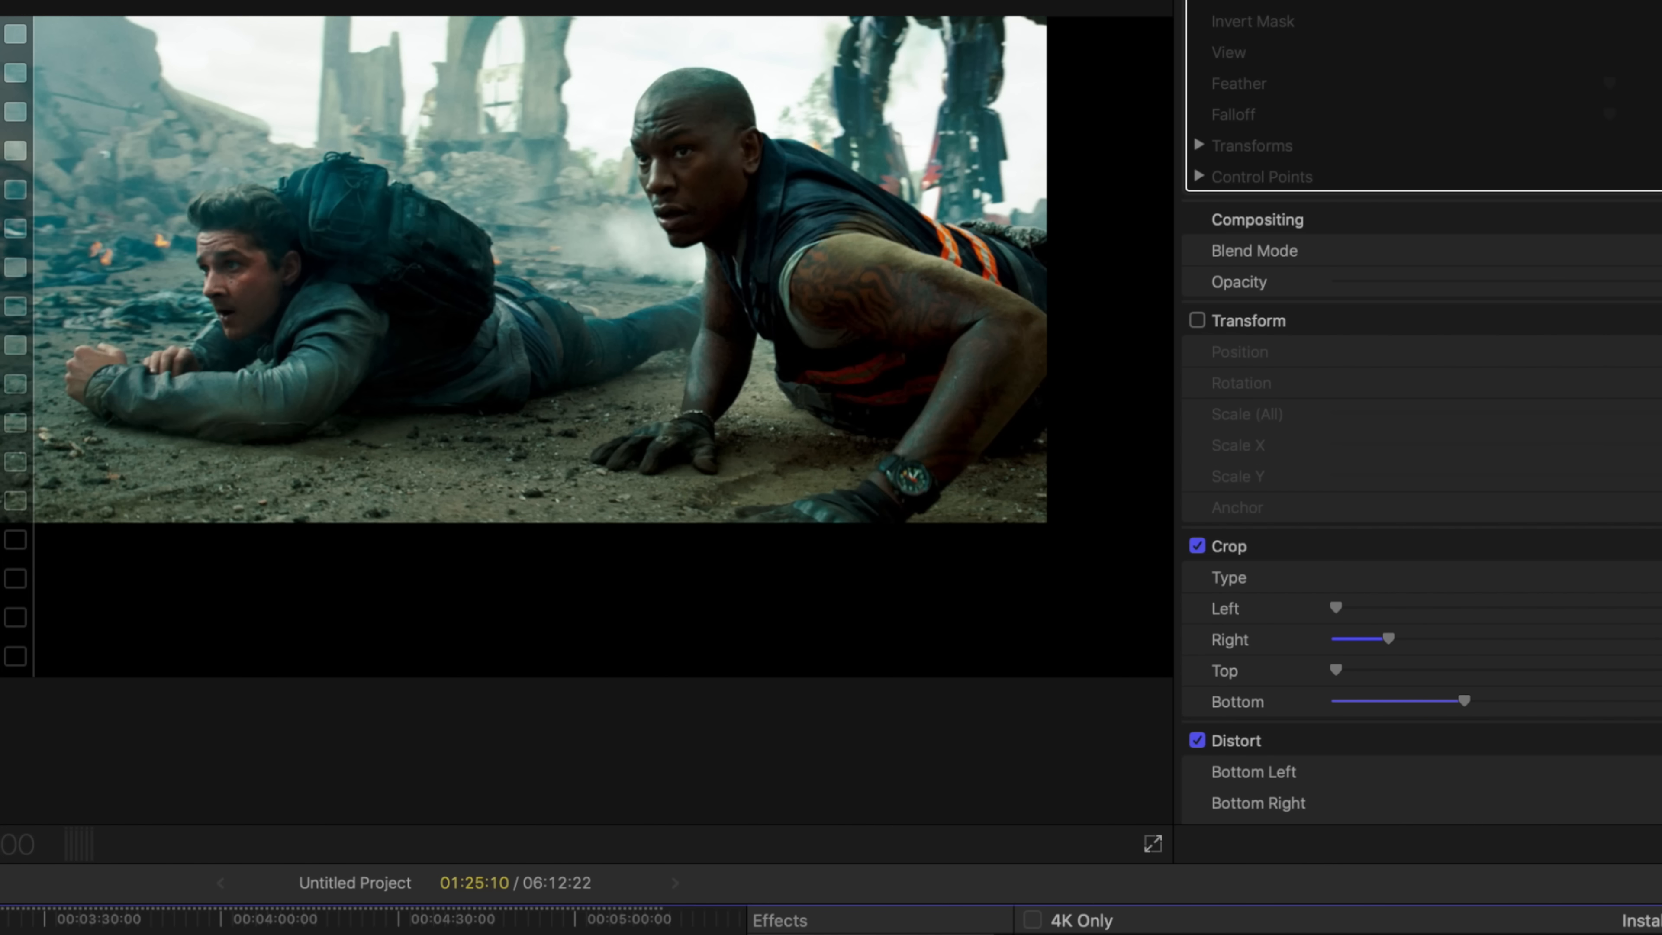
Step: Enable the film clip's Draw Mask and Transform, and compare the Vectorscope trace with the face mask on and off
left_click(1197, 0)
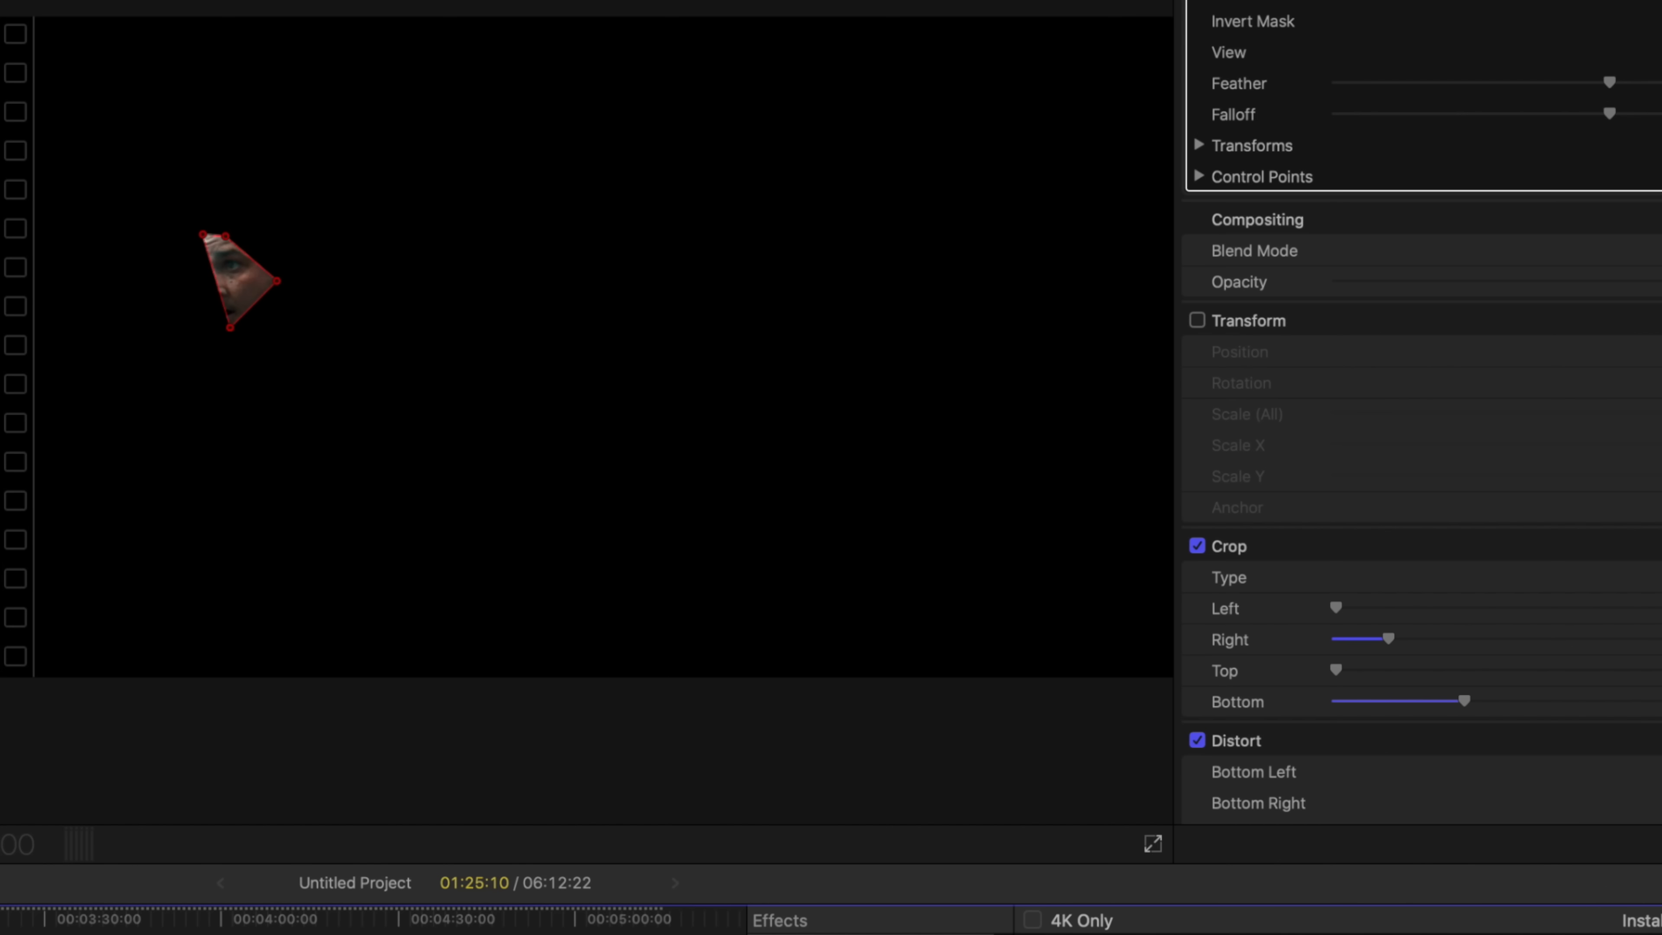
left_click(1196, 320)
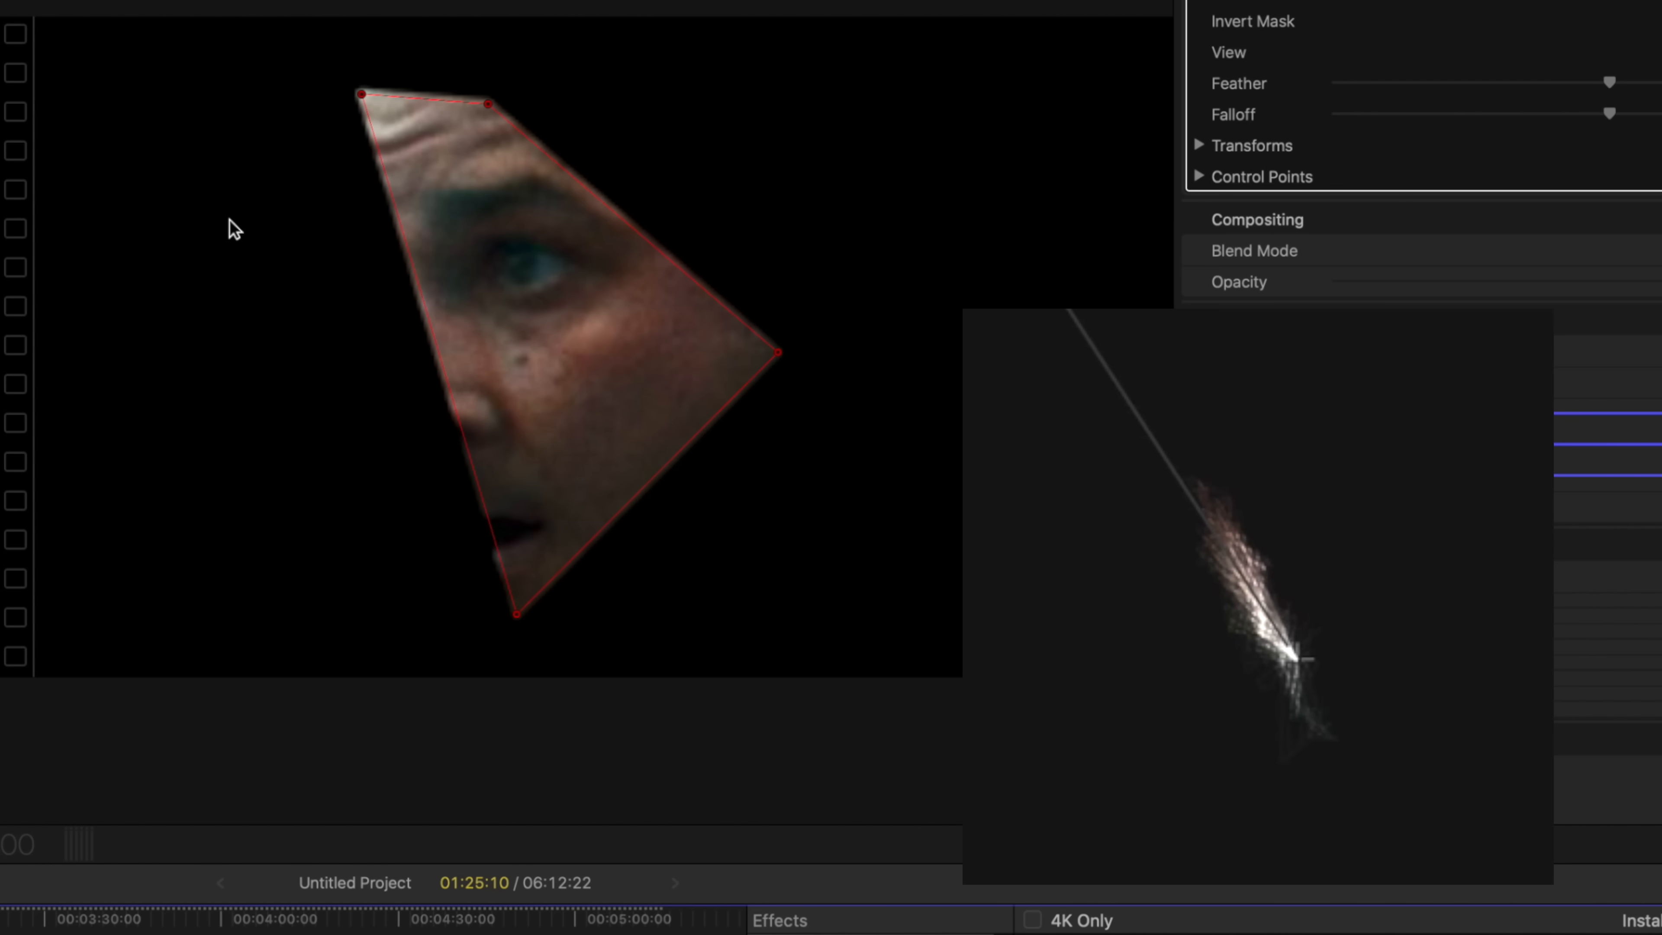
left_click(1197, 0)
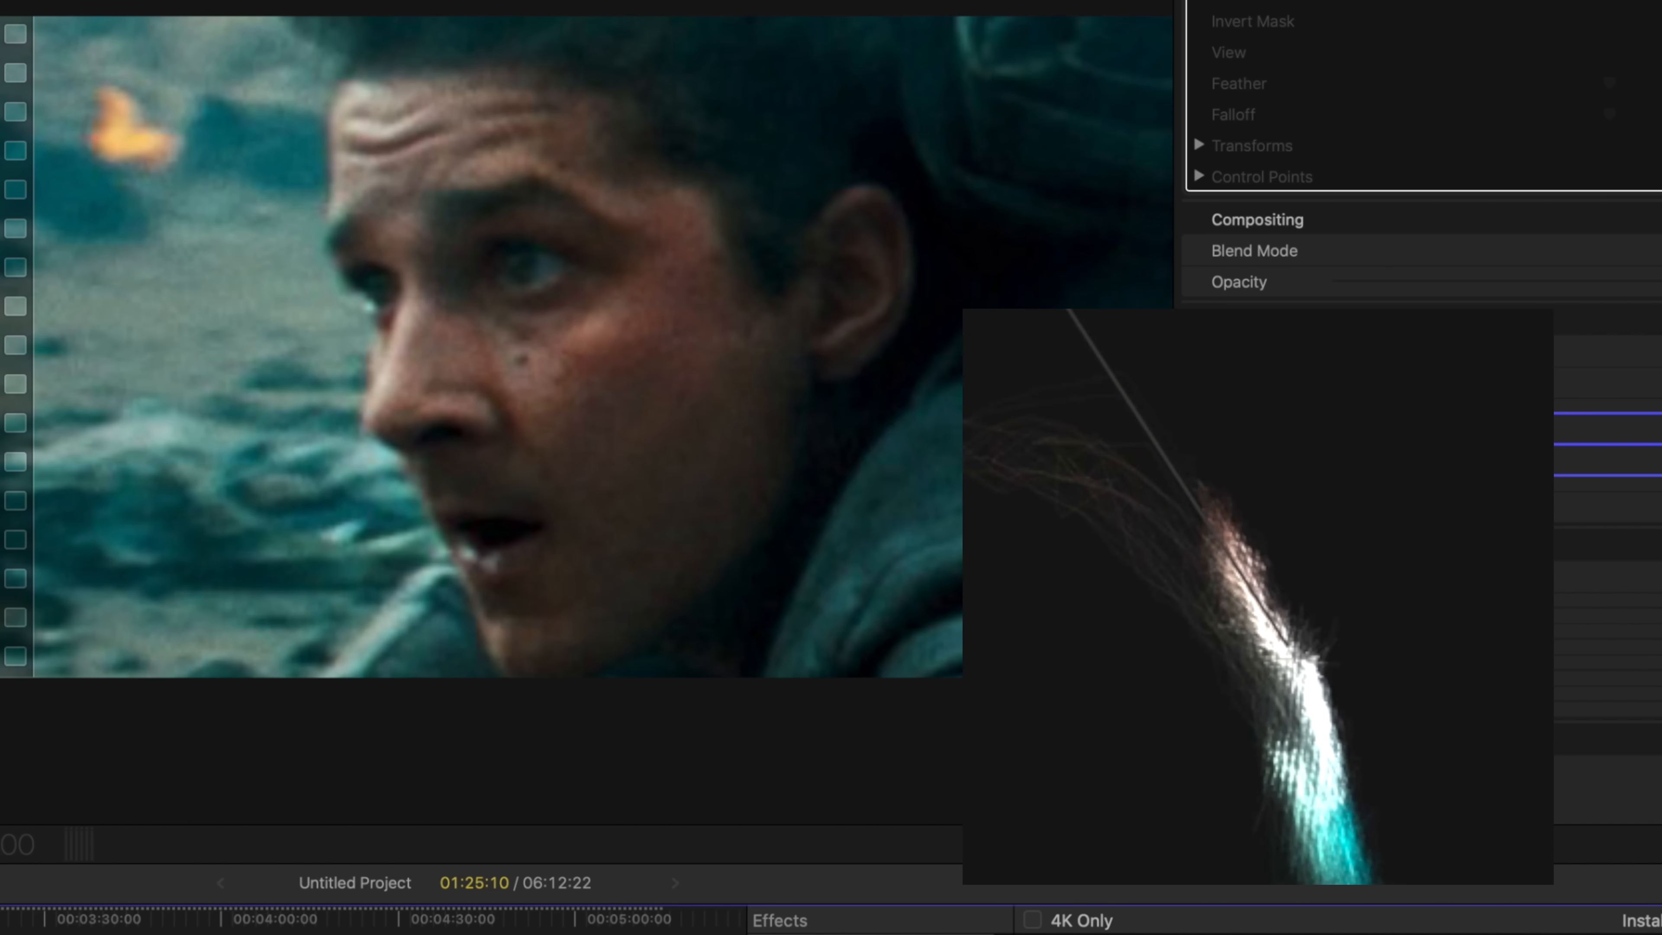
left_click(1196, 0)
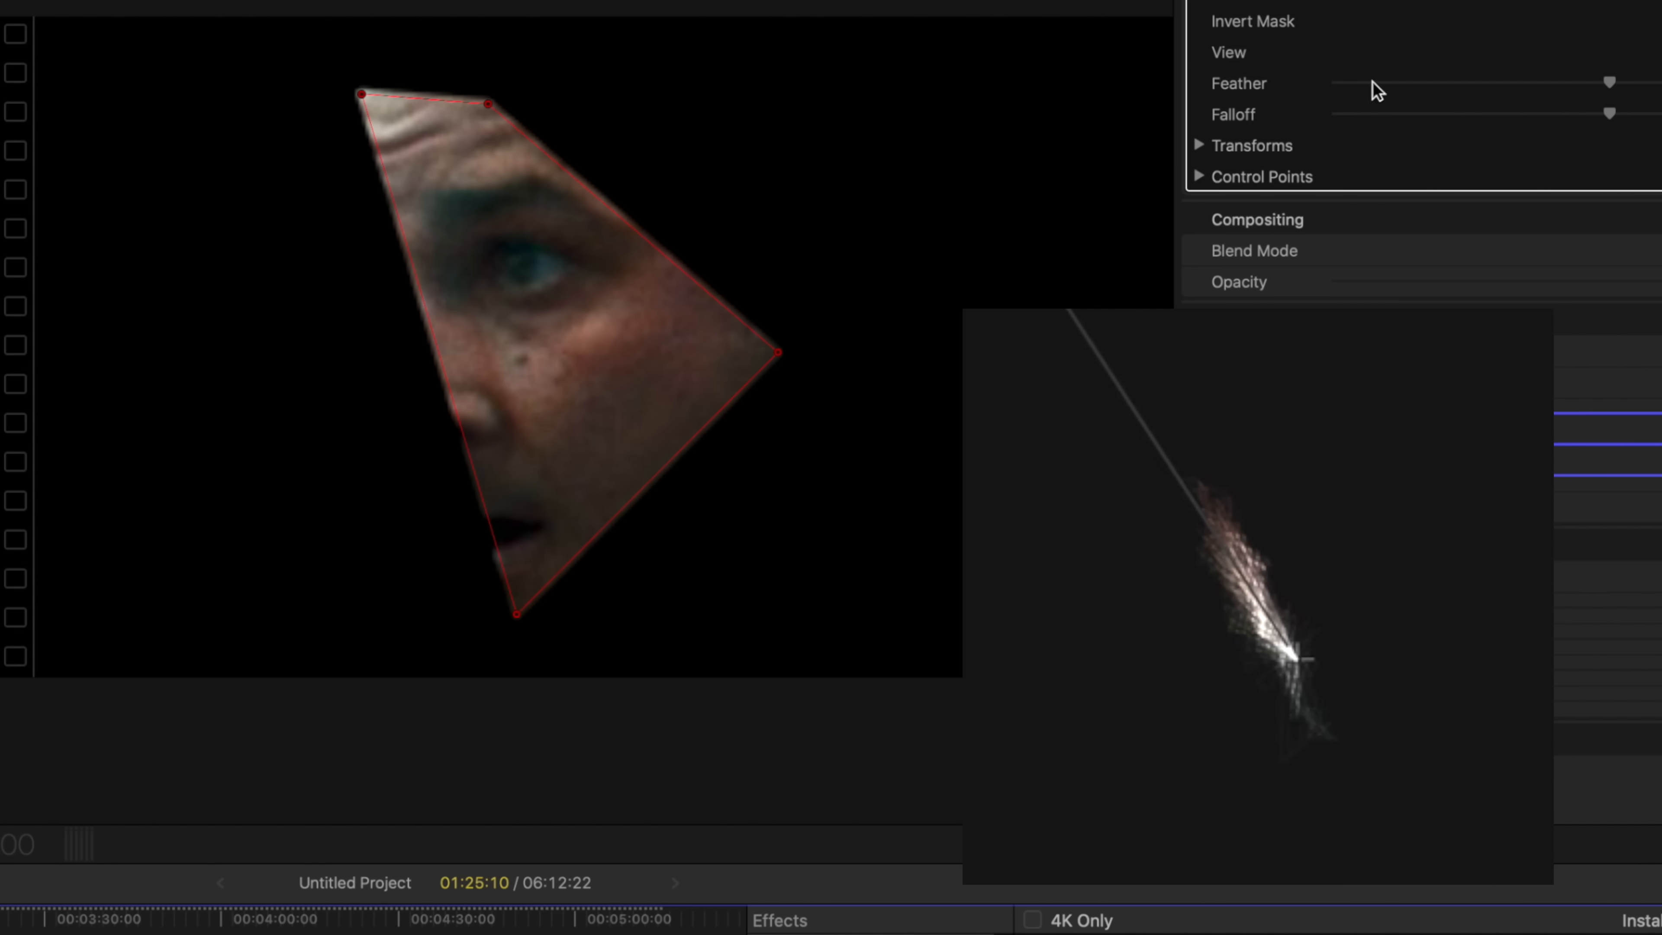
left_click(1196, 0)
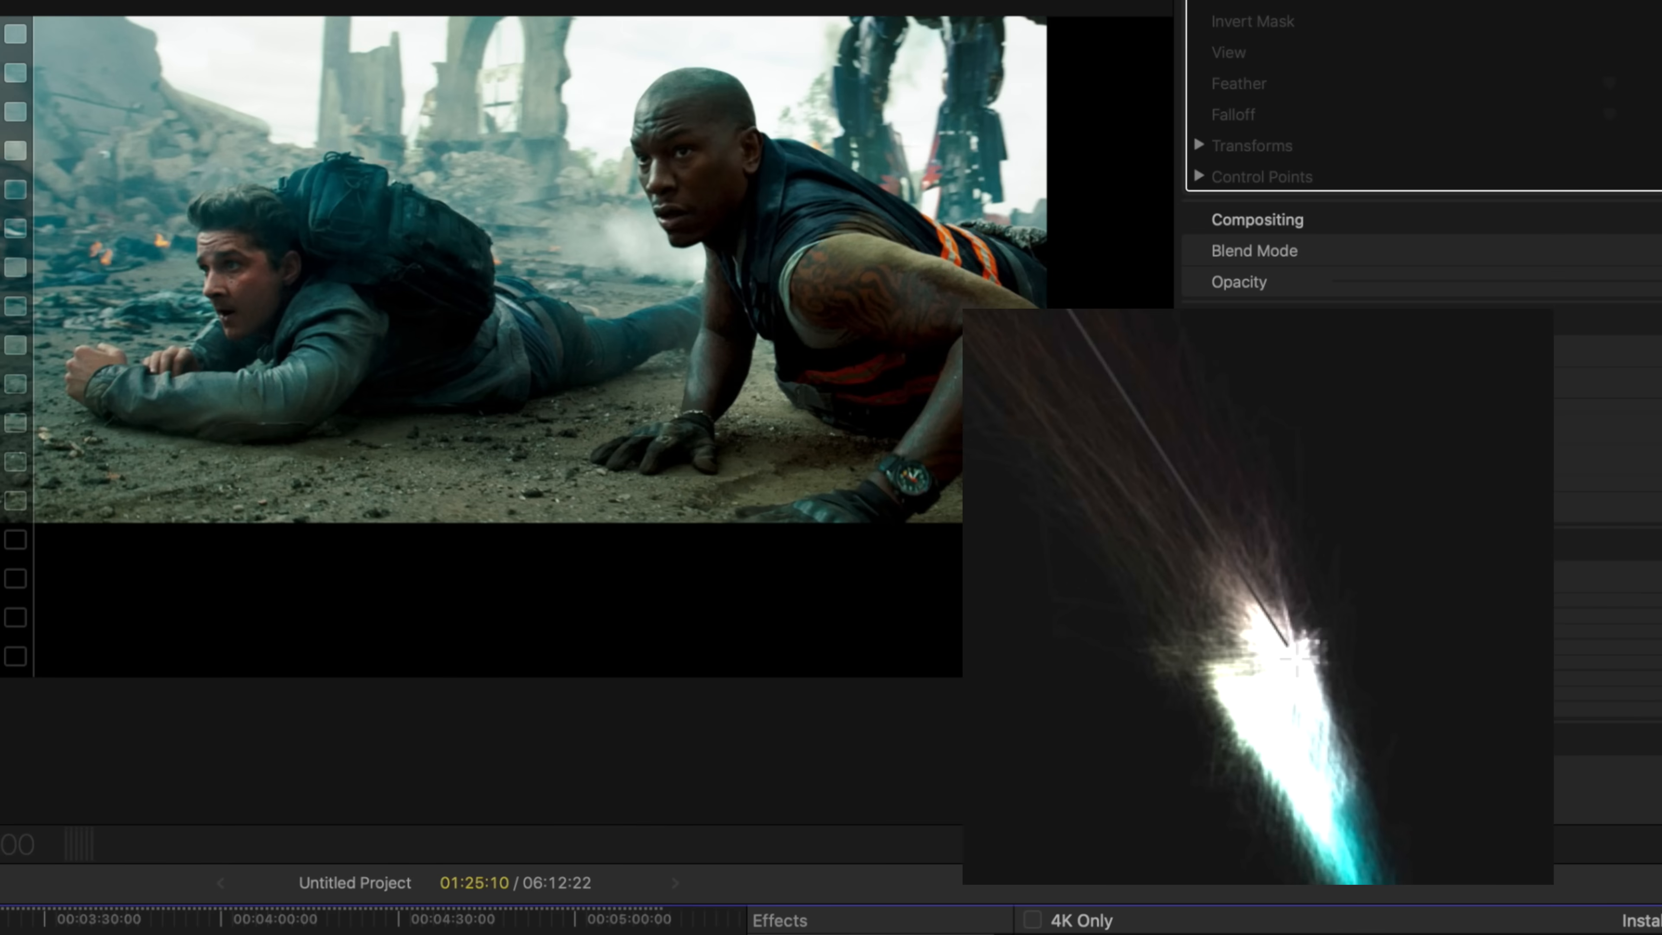
Step: Start a new draw mask on the face of the bald actor in the unscaled film clip
left_click(1196, 0)
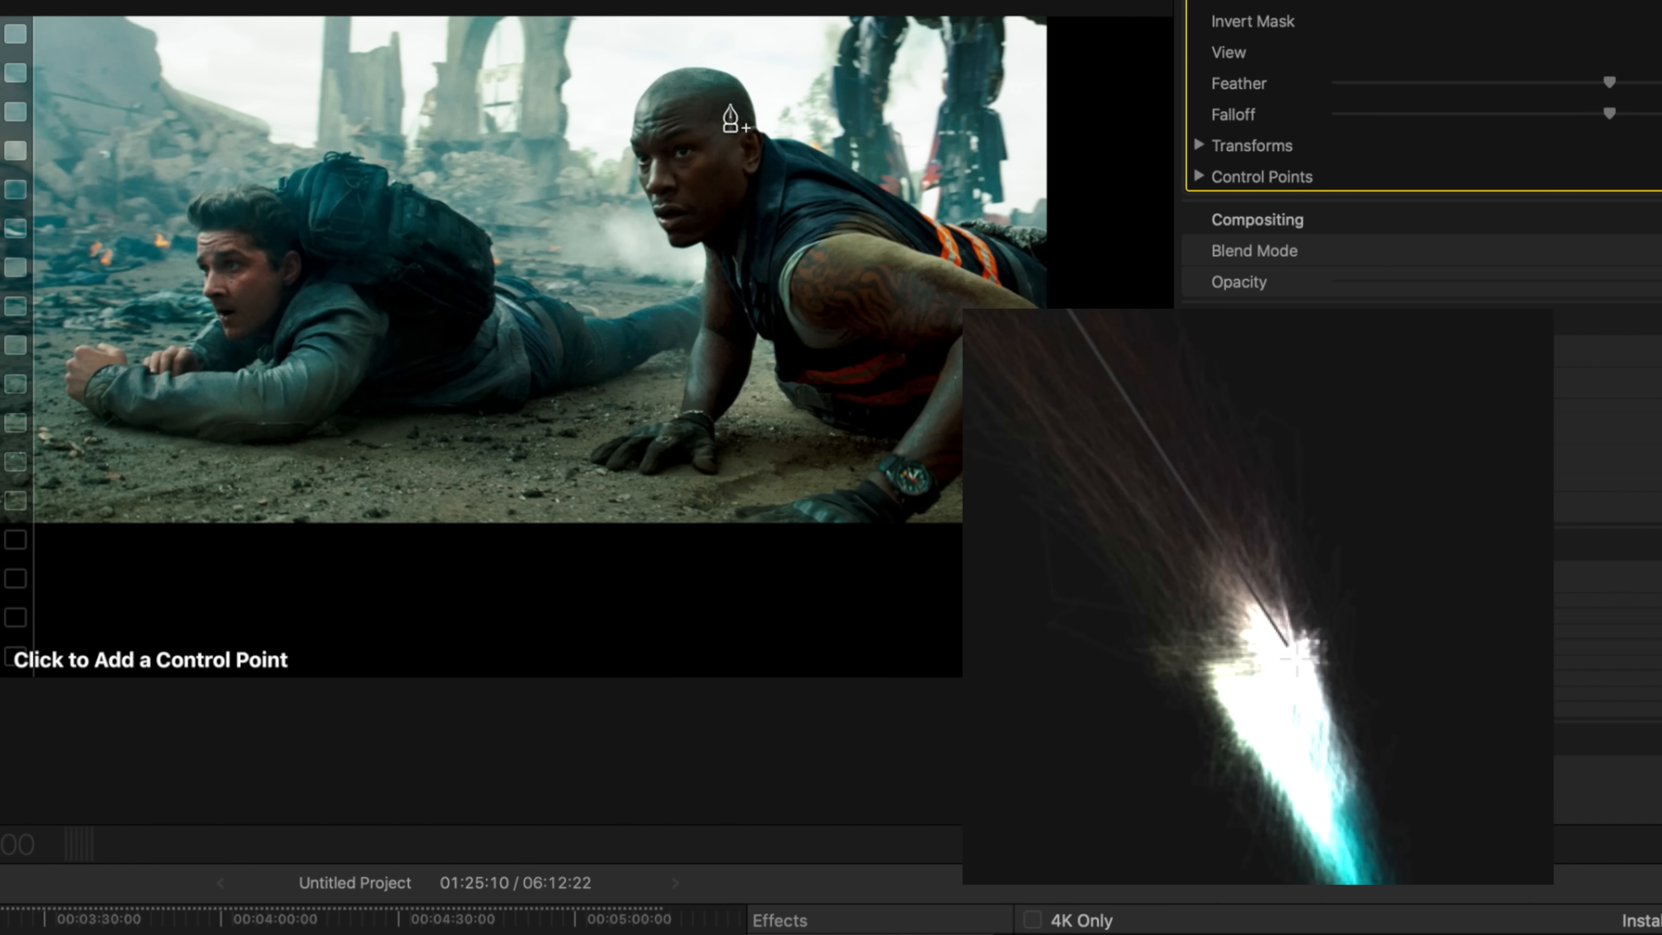
left_click(697, 98)
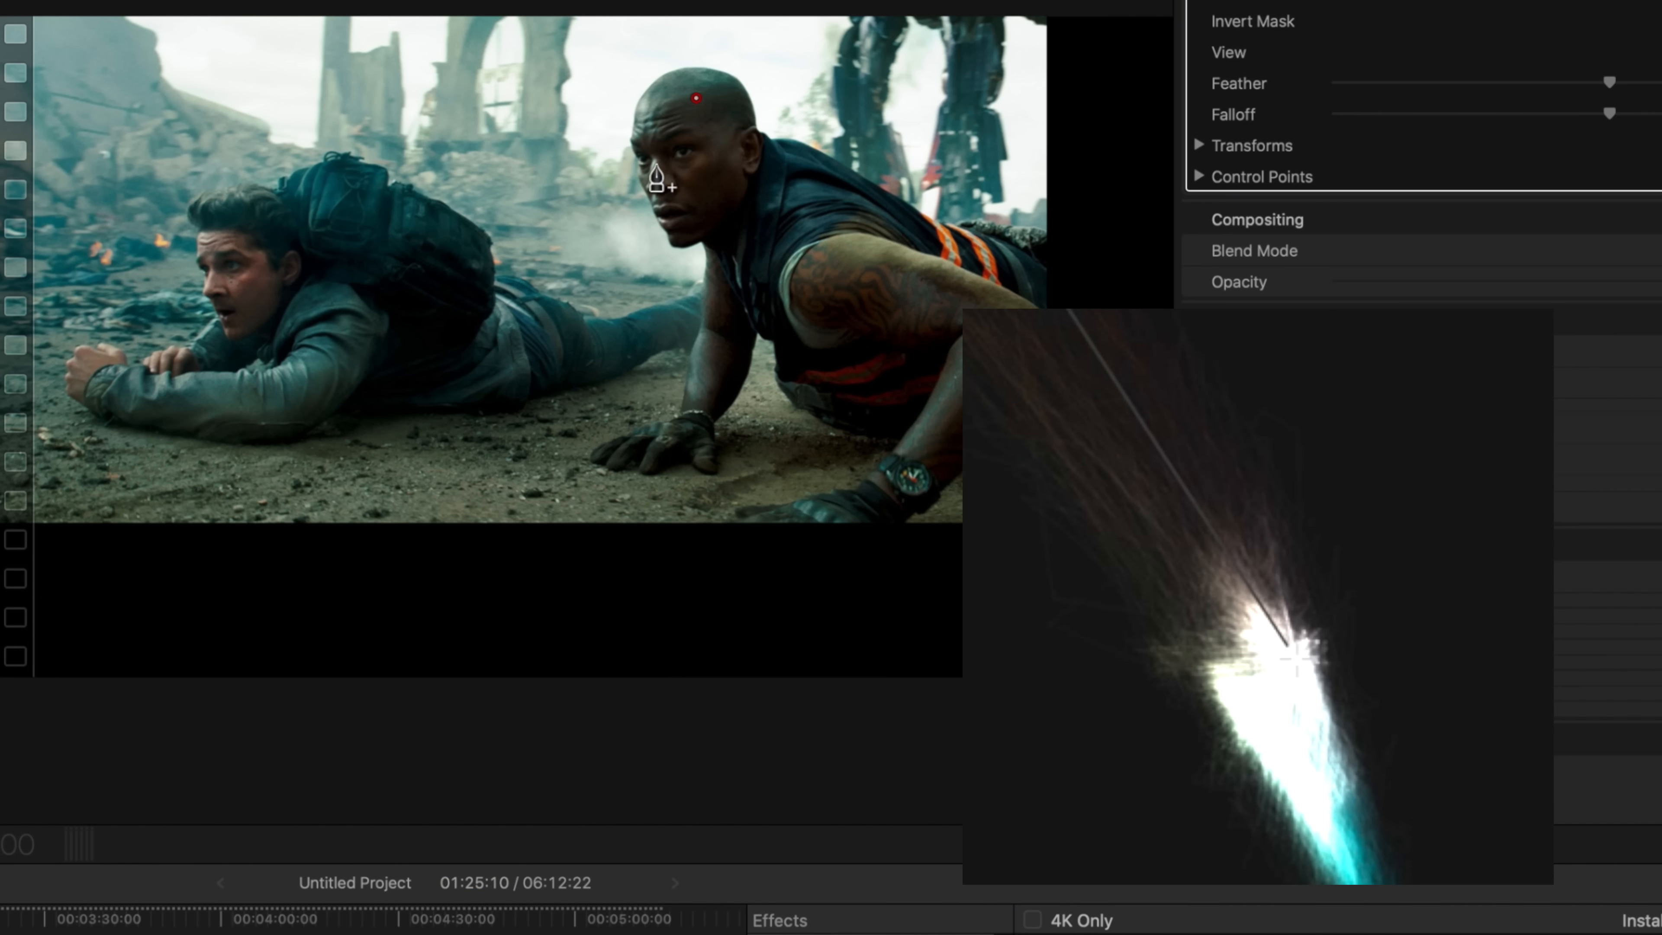